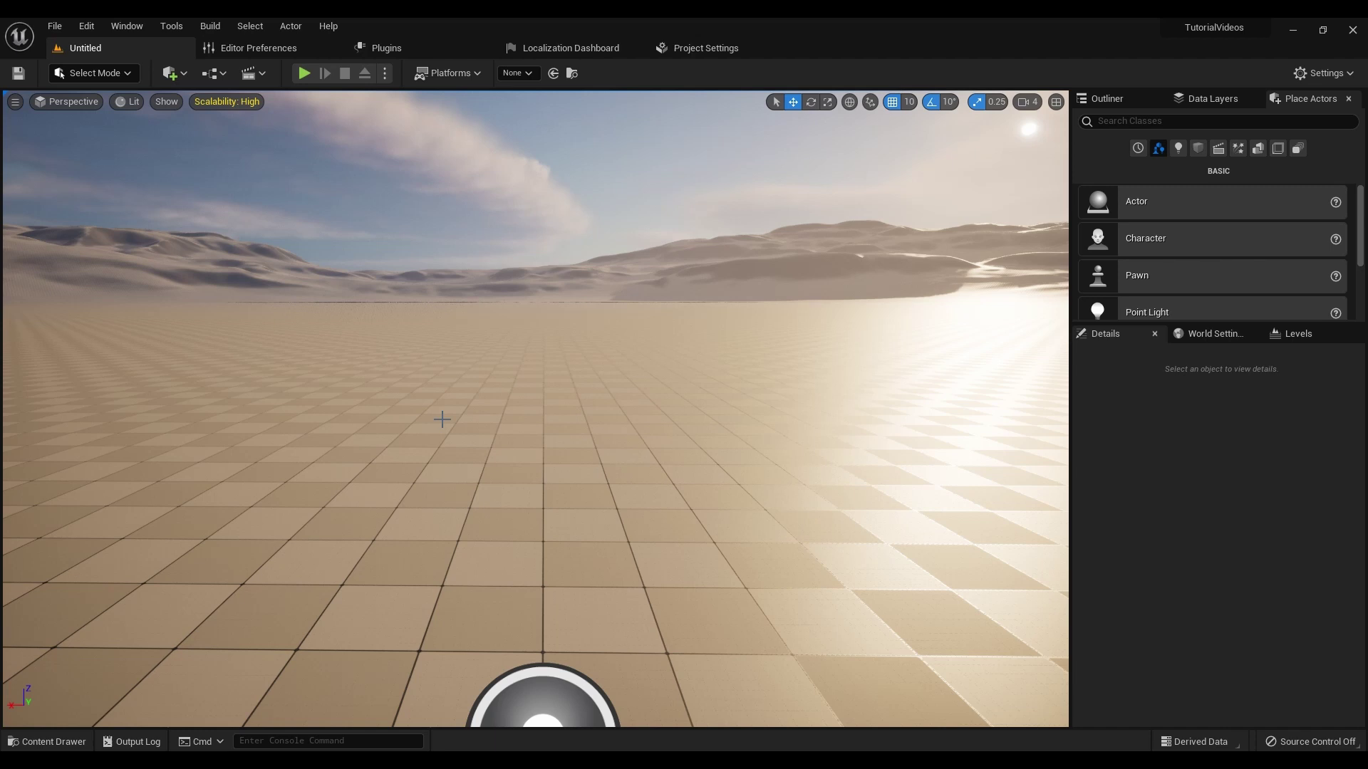
# Create an Omega data item named MyDataItem in the DataItems folder and open it for editing
pyautogui.hotkey('ctrl', 'space')
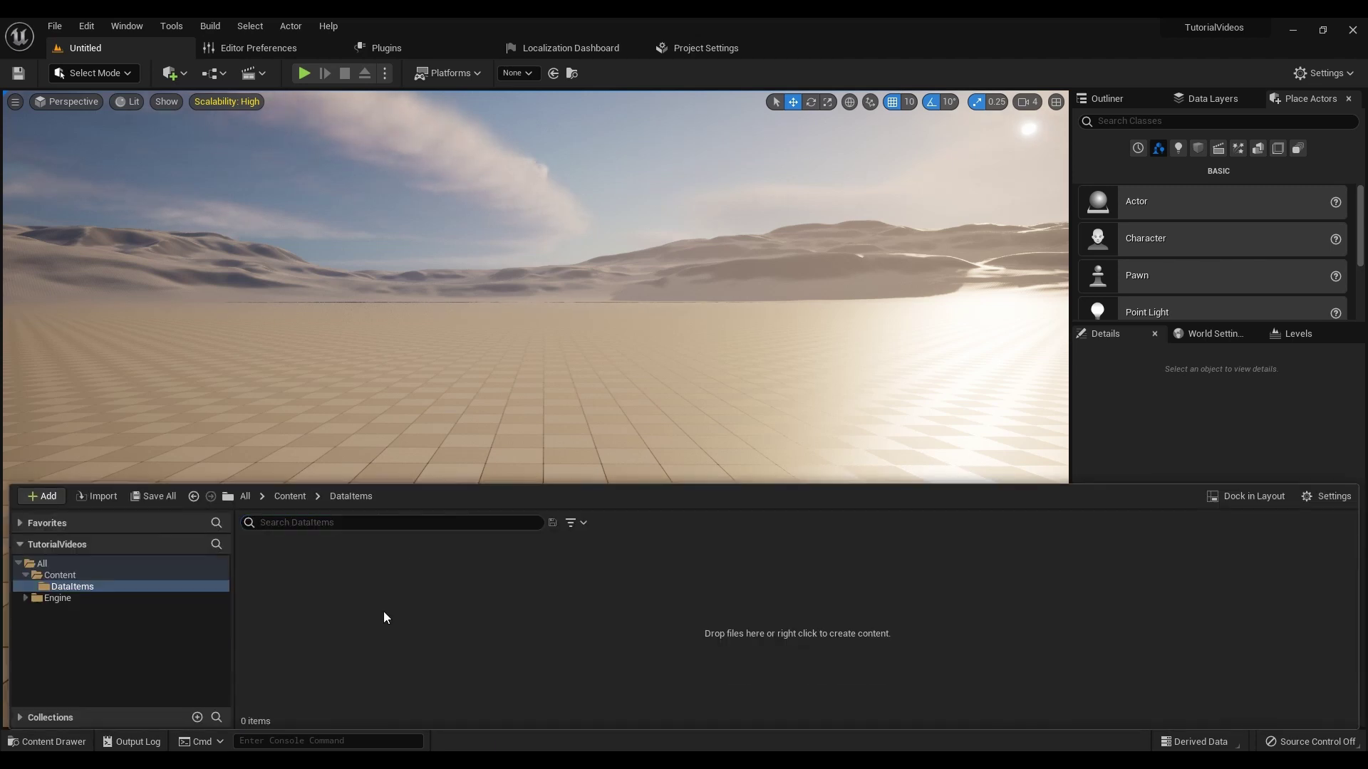
pyautogui.rightClick(384, 617)
pyautogui.moveTo(471, 519)
pyautogui.click(612, 611)
pyautogui.write('MyDataItem')
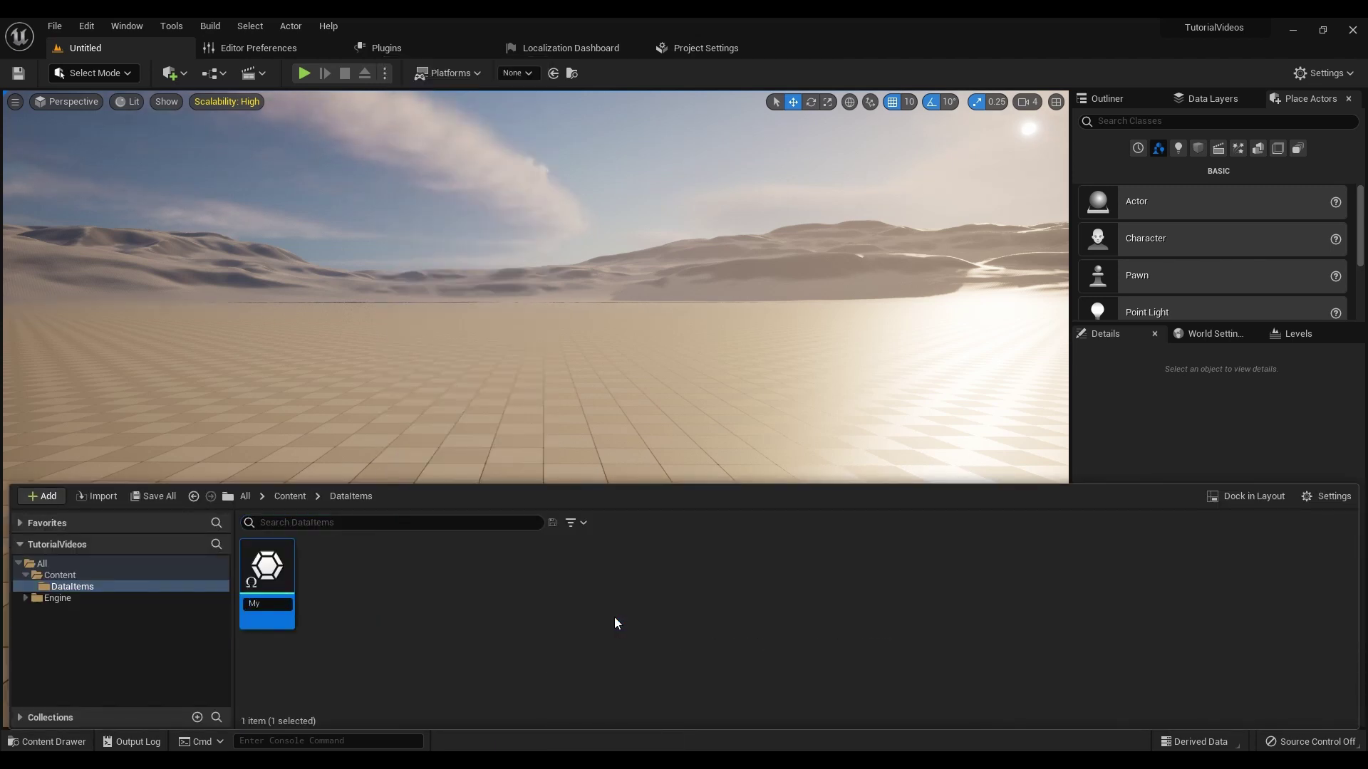
pyautogui.press('Return')
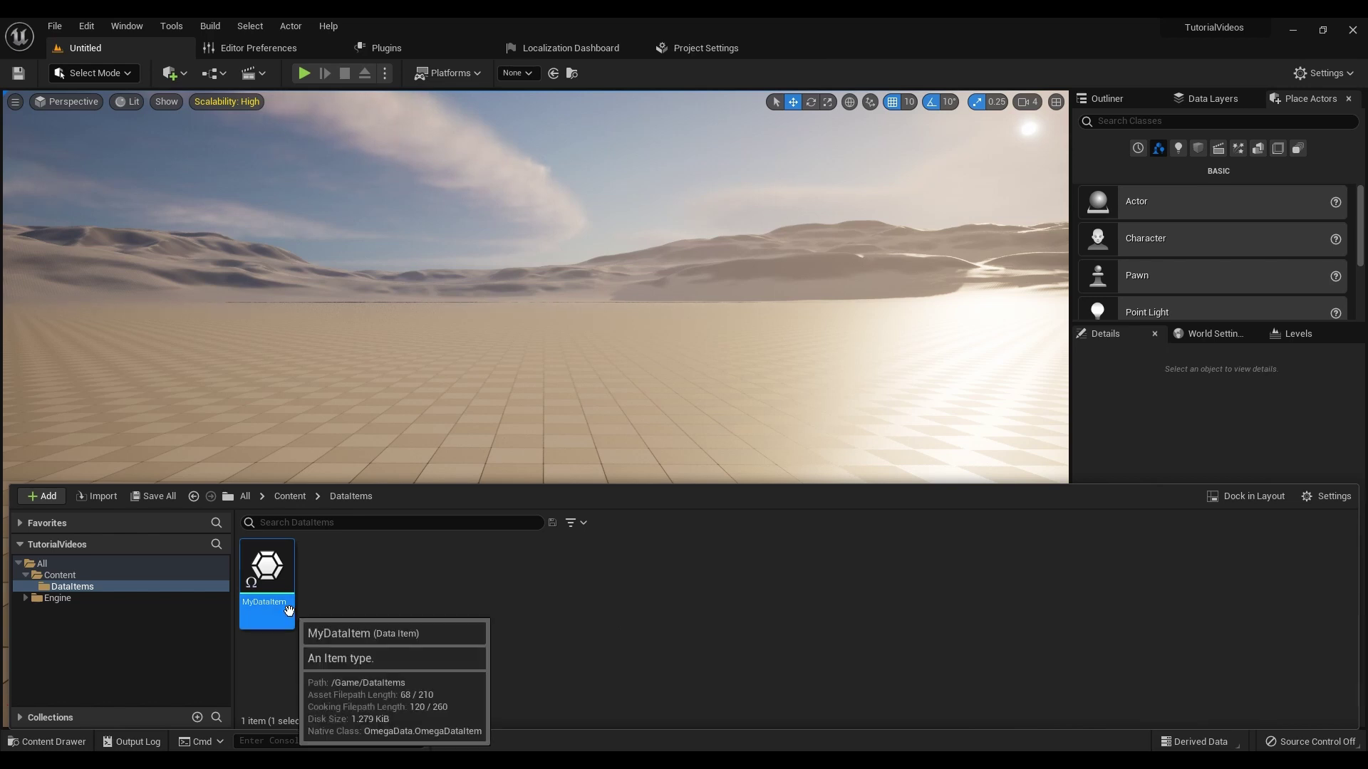
pyautogui.doubleClick(267, 584)
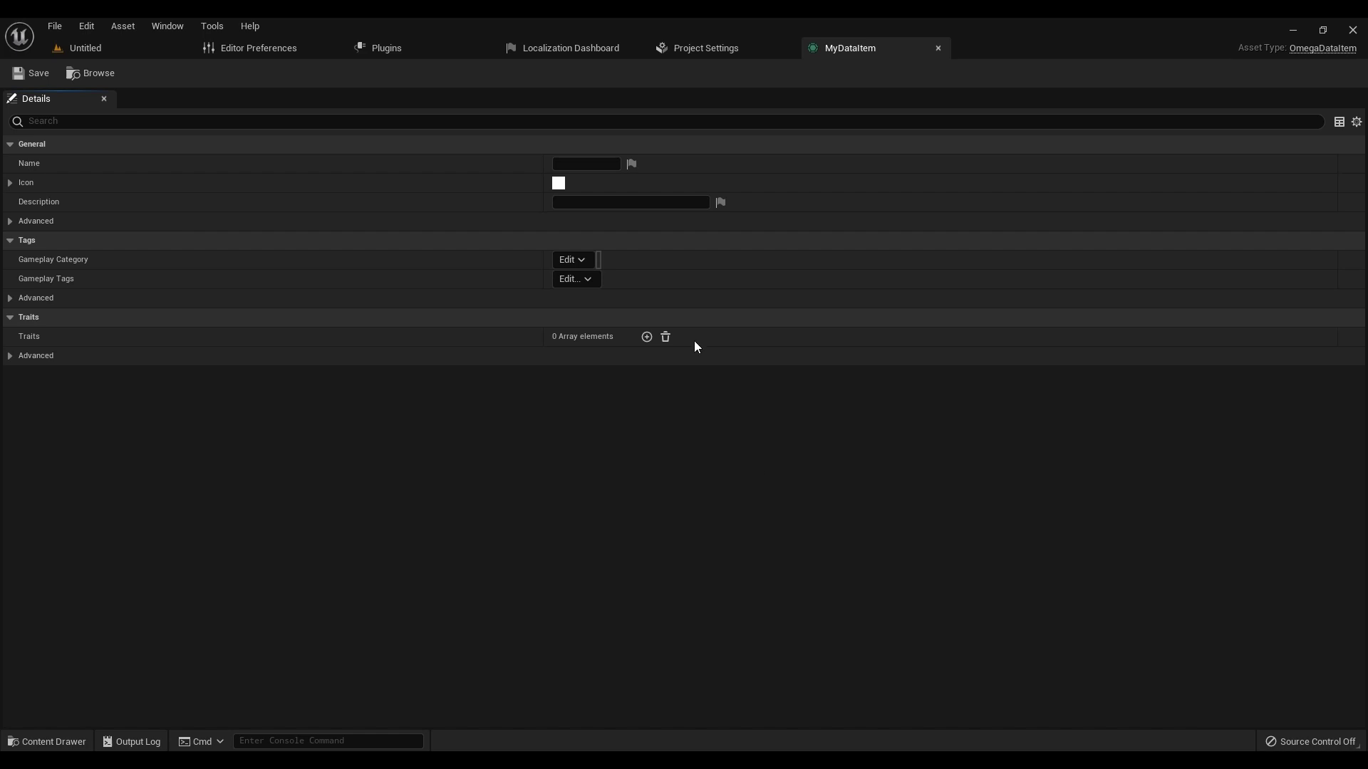
# Examine the general fields and the Gameplay Category and Gameplay Tags options of MyDataItem
pyautogui.click(603, 204)
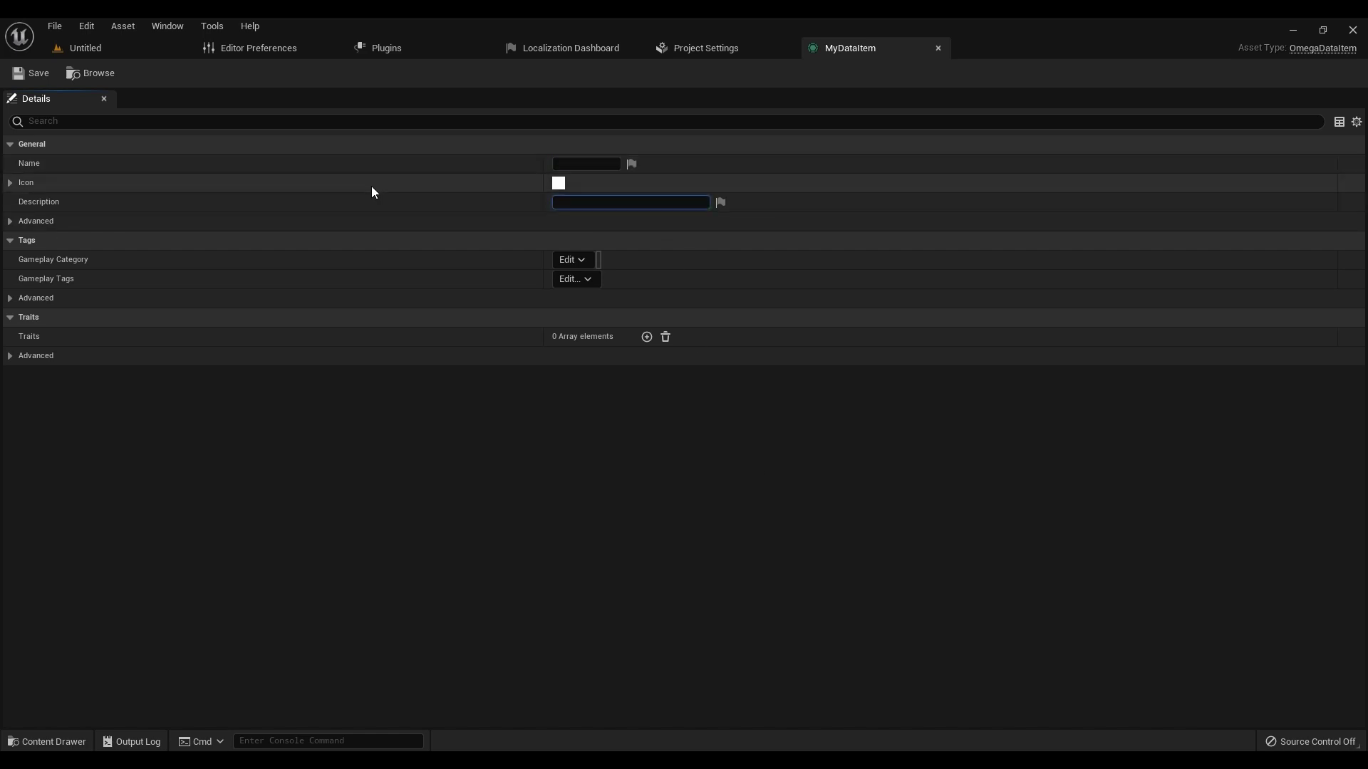
pyautogui.click(372, 187)
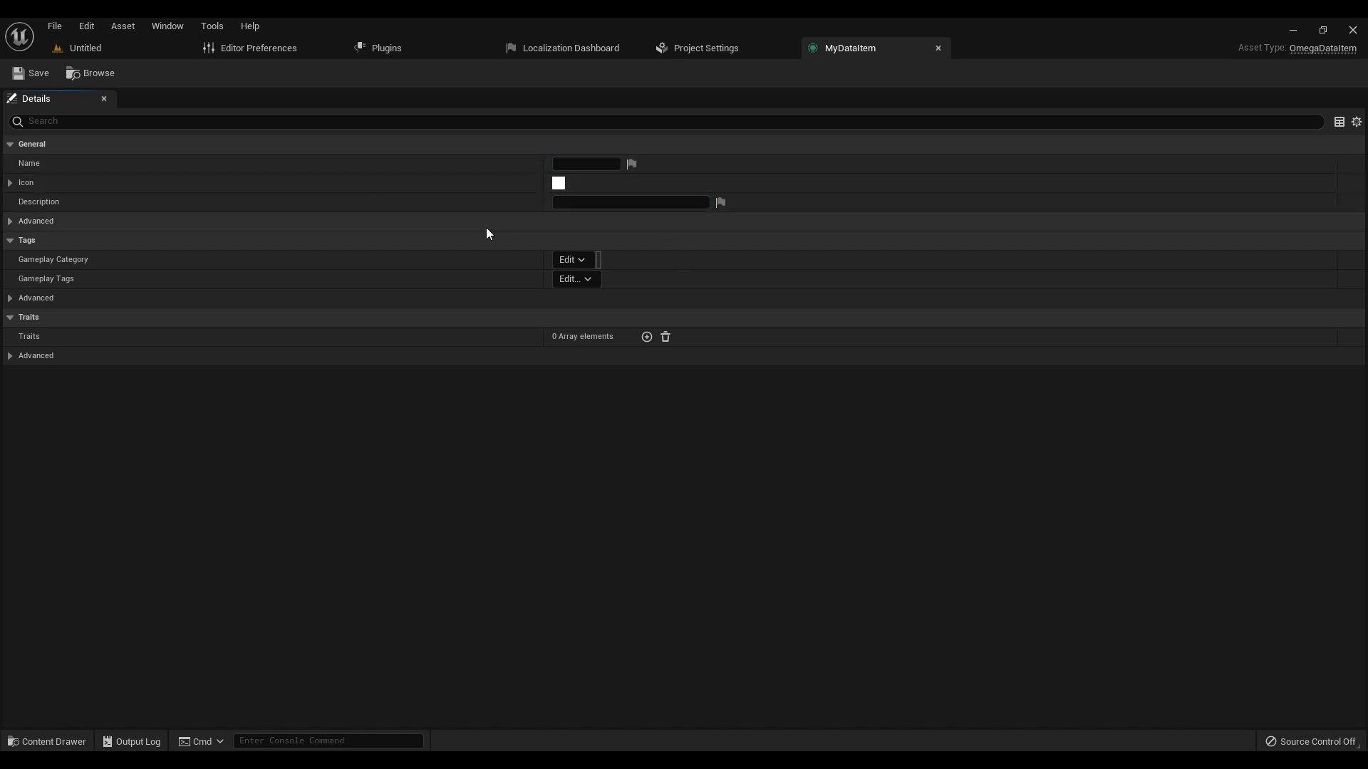
pyautogui.click(576, 259)
pyautogui.click(576, 259)
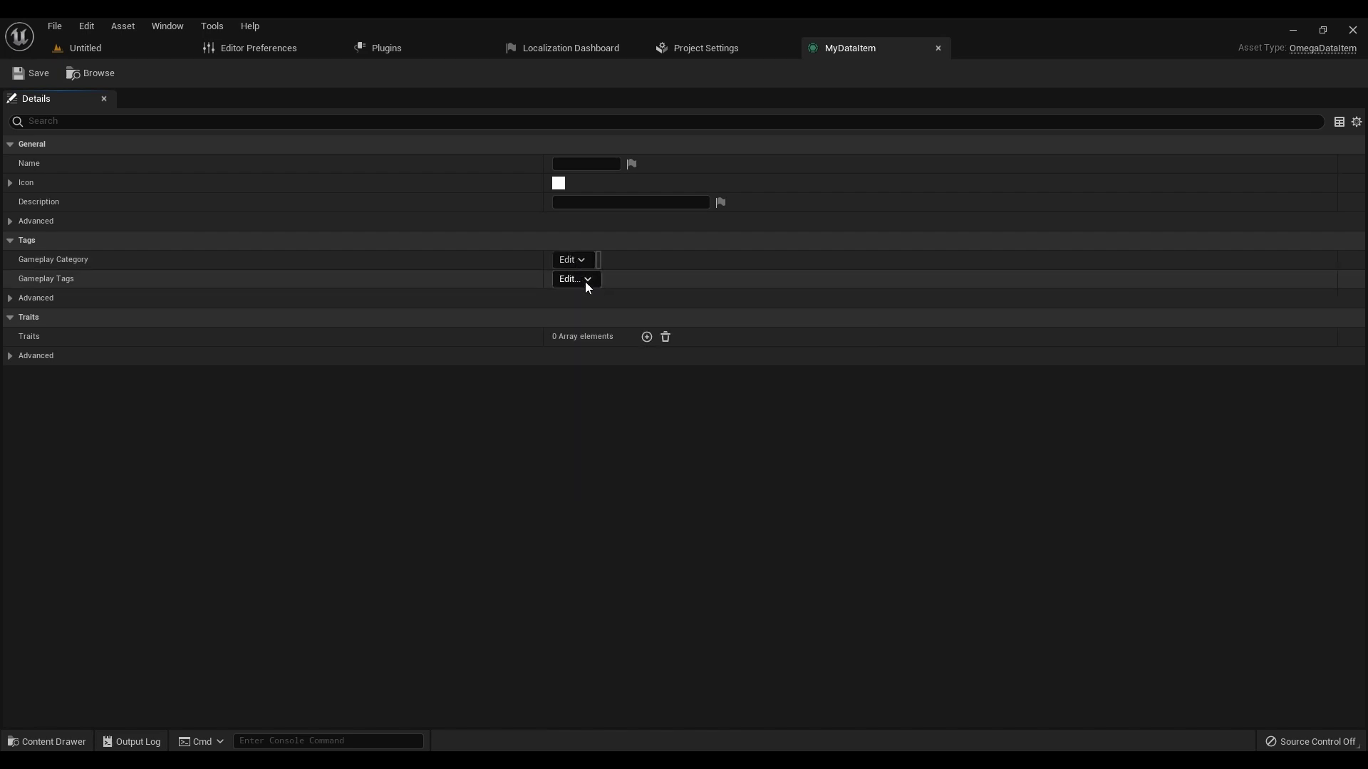
pyautogui.click(585, 282)
pyautogui.click(584, 282)
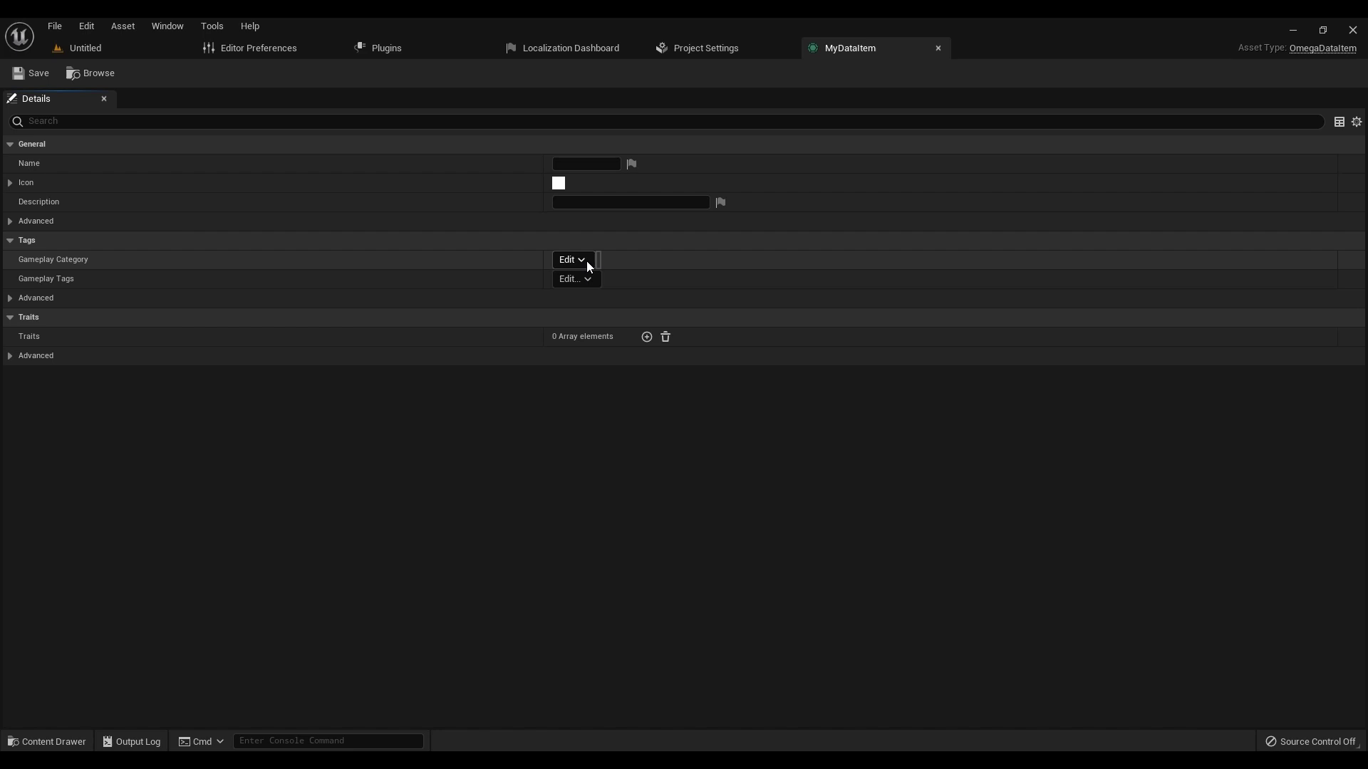
# Add an element to the Traits array of MyDataItem and look through the trait classes available for it
pyautogui.click(647, 338)
pyautogui.click(651, 354)
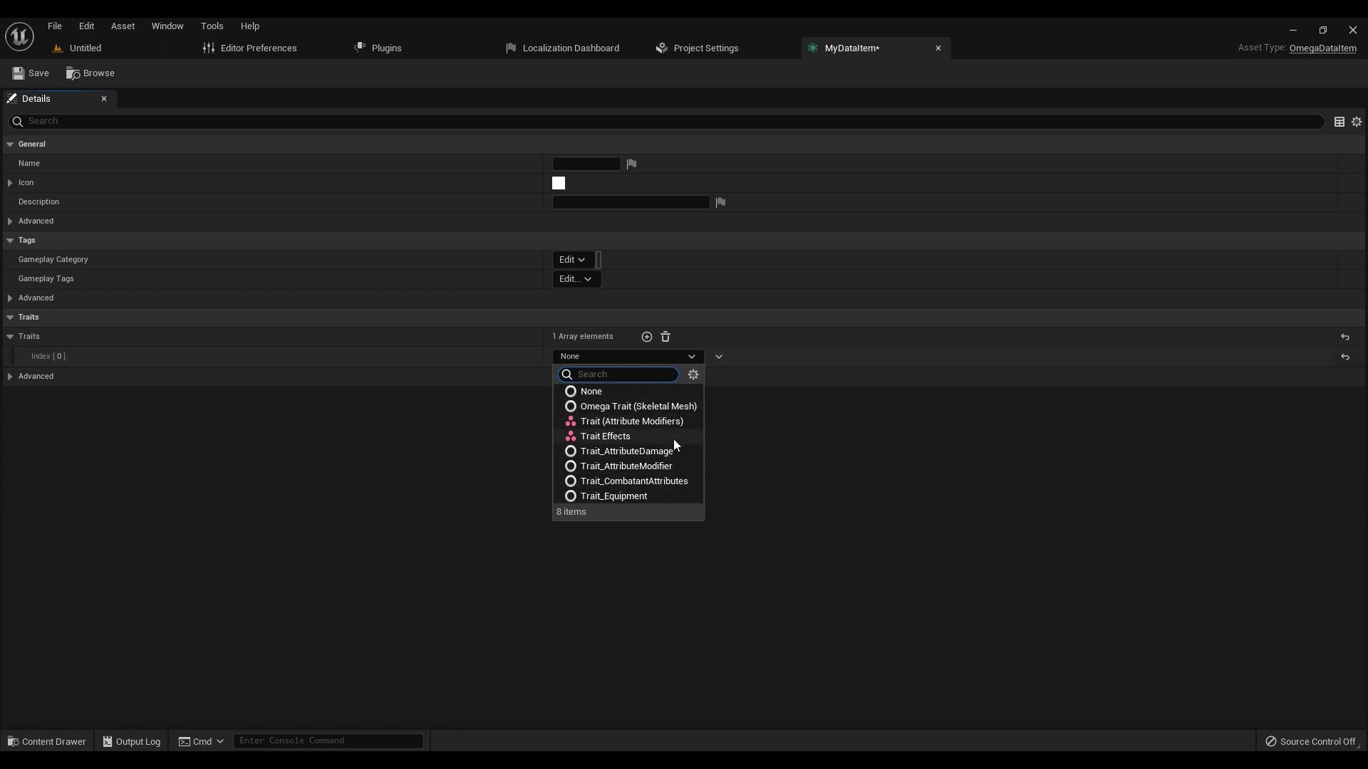
pyautogui.click(730, 500)
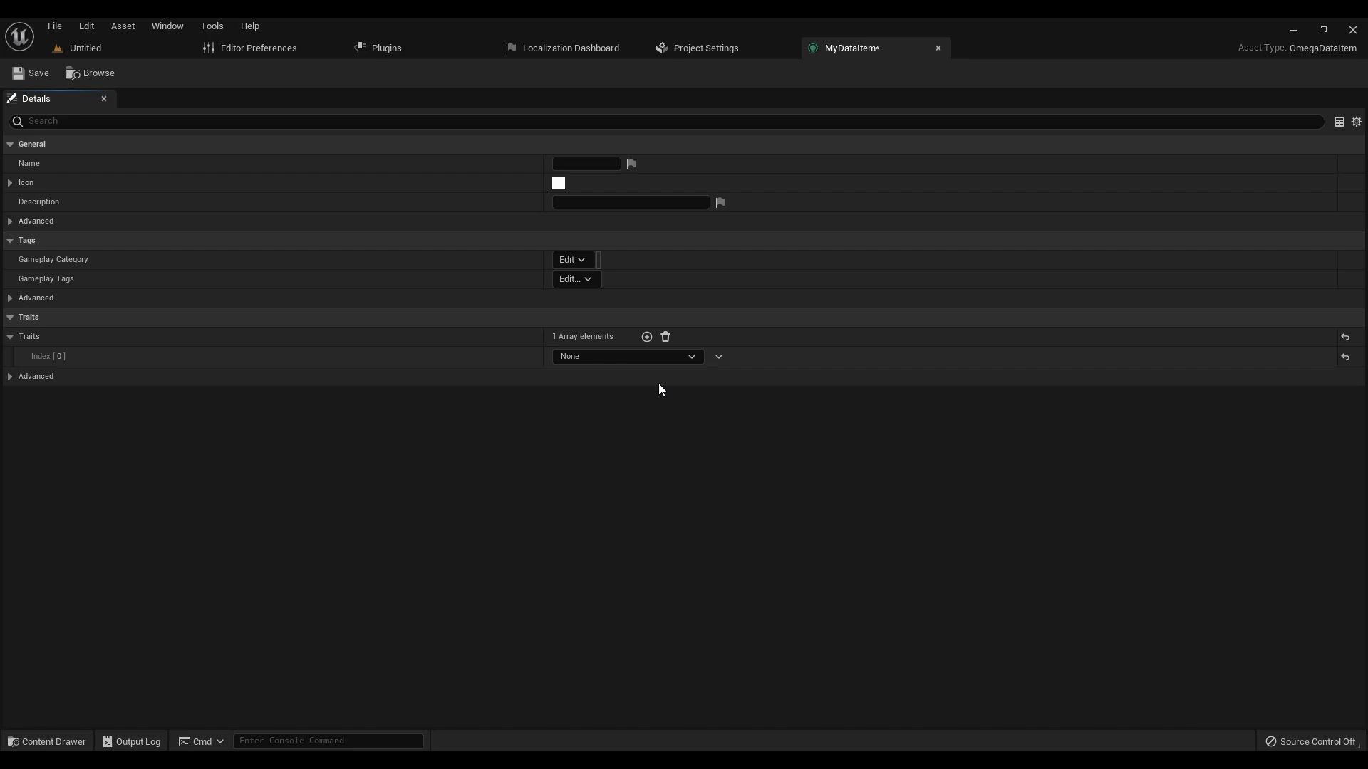
pyautogui.click(661, 356)
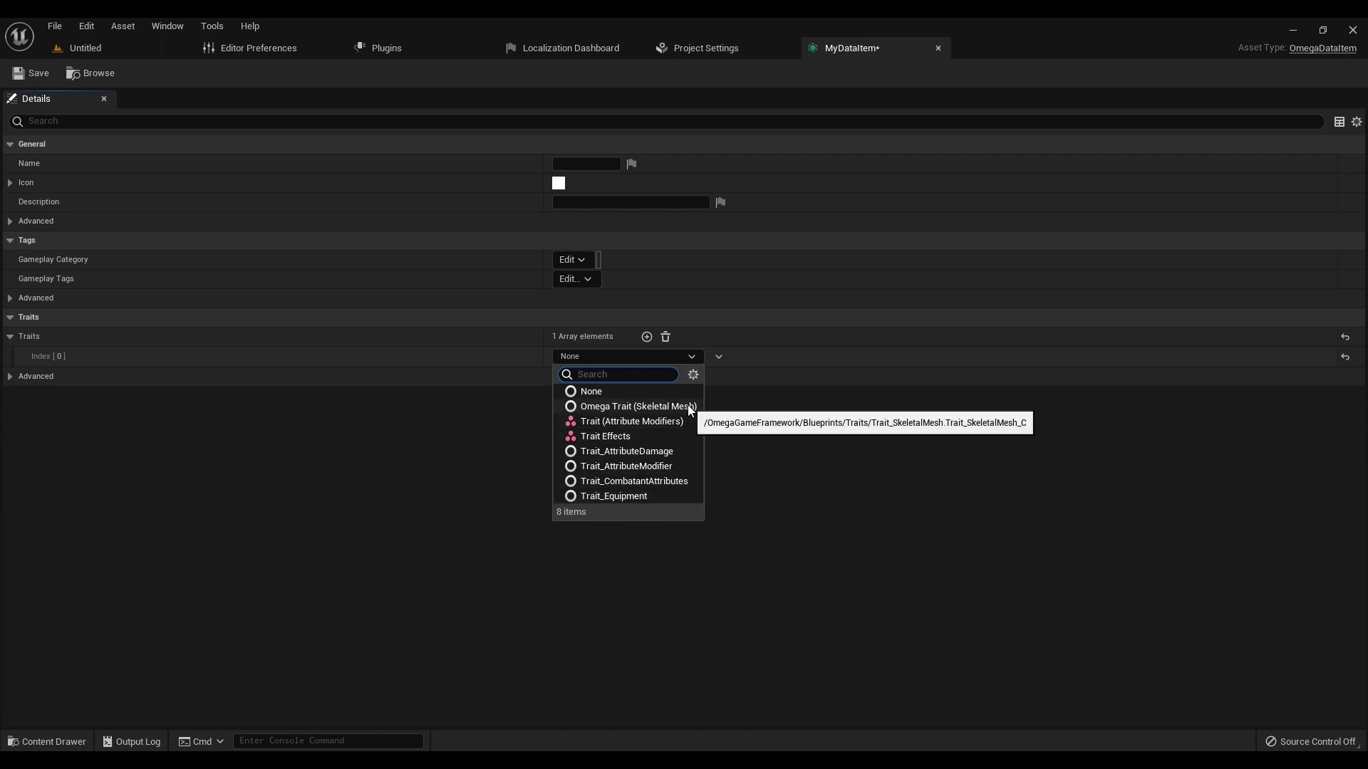
pyautogui.click(737, 406)
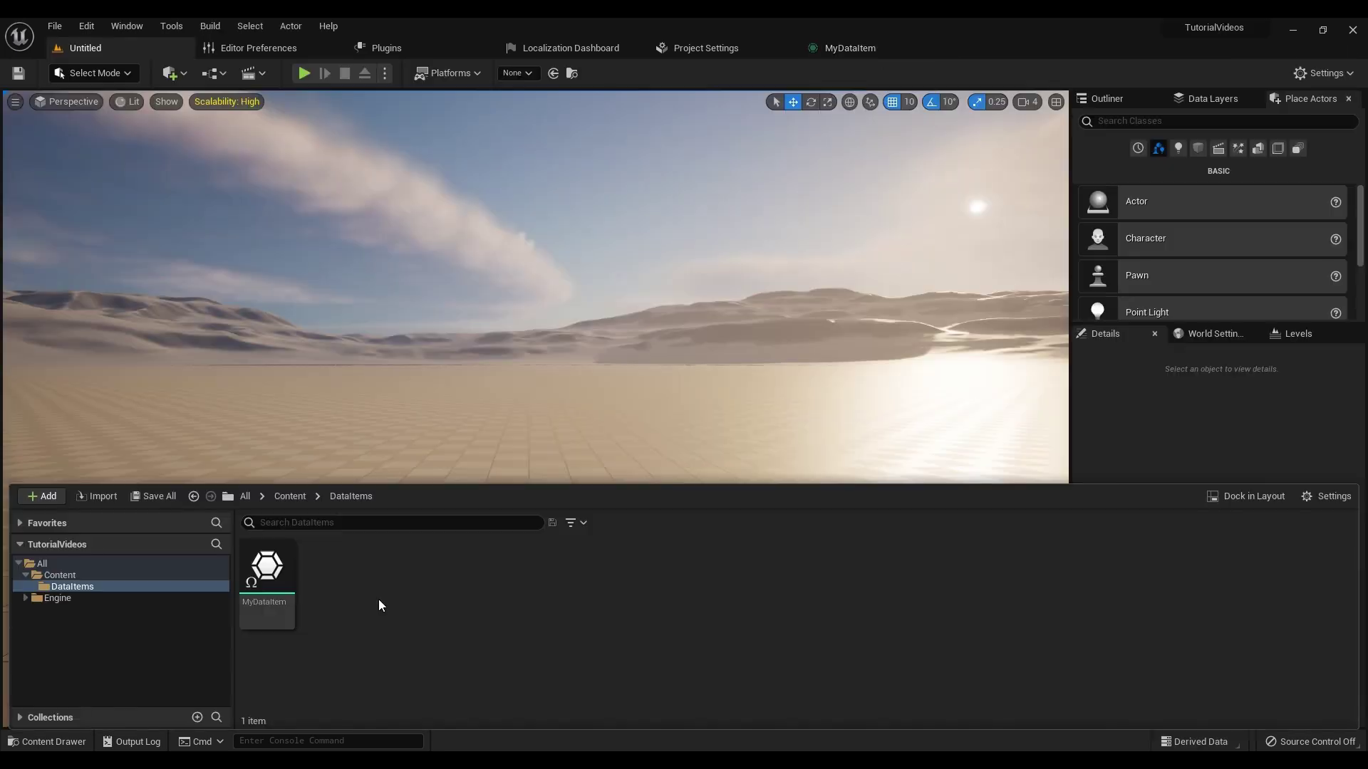
# Create a Blueprint class named MyTrait in the DataItems folder with OmegaDataTrait as its parent class
pyautogui.rightClick(378, 600)
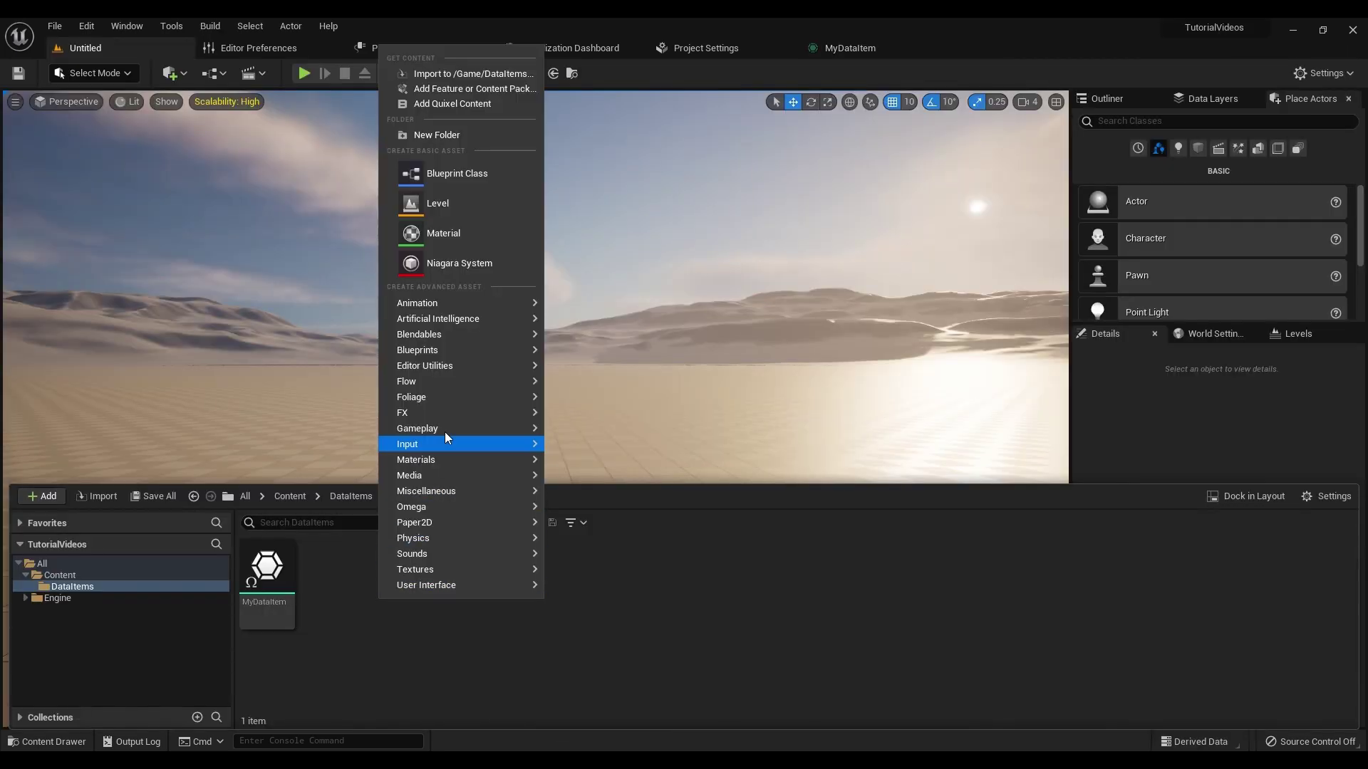
pyautogui.click(473, 175)
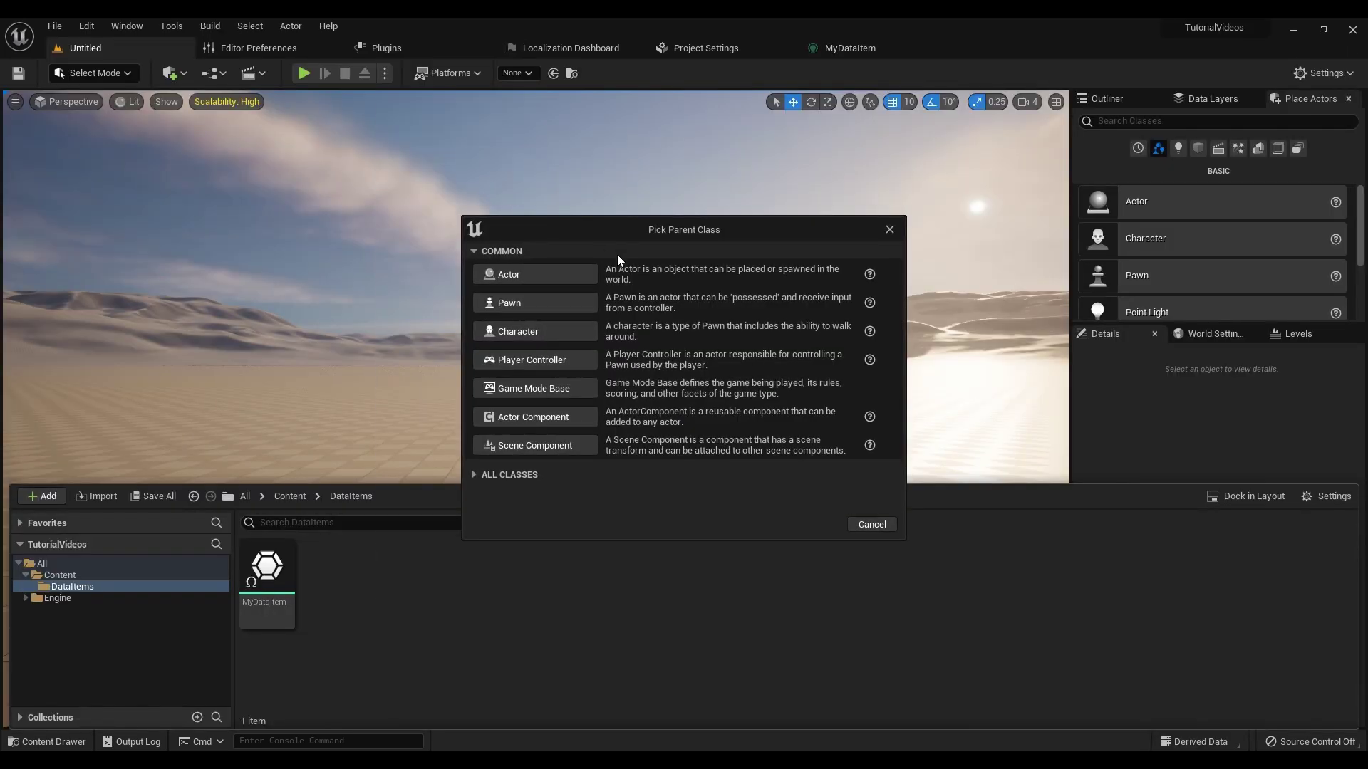
pyautogui.click(519, 475)
pyautogui.write('omega daa')
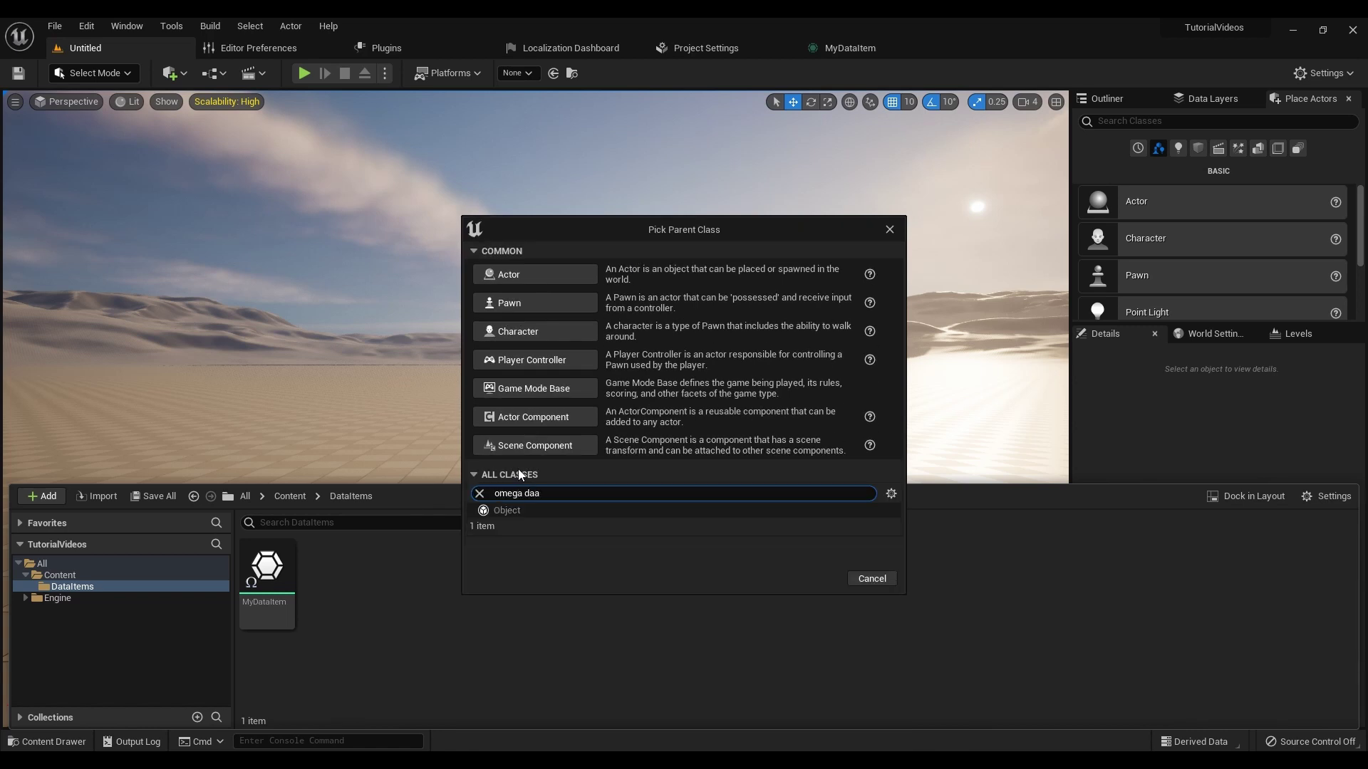
pyautogui.press('BackSpace')
pyautogui.write('ta')
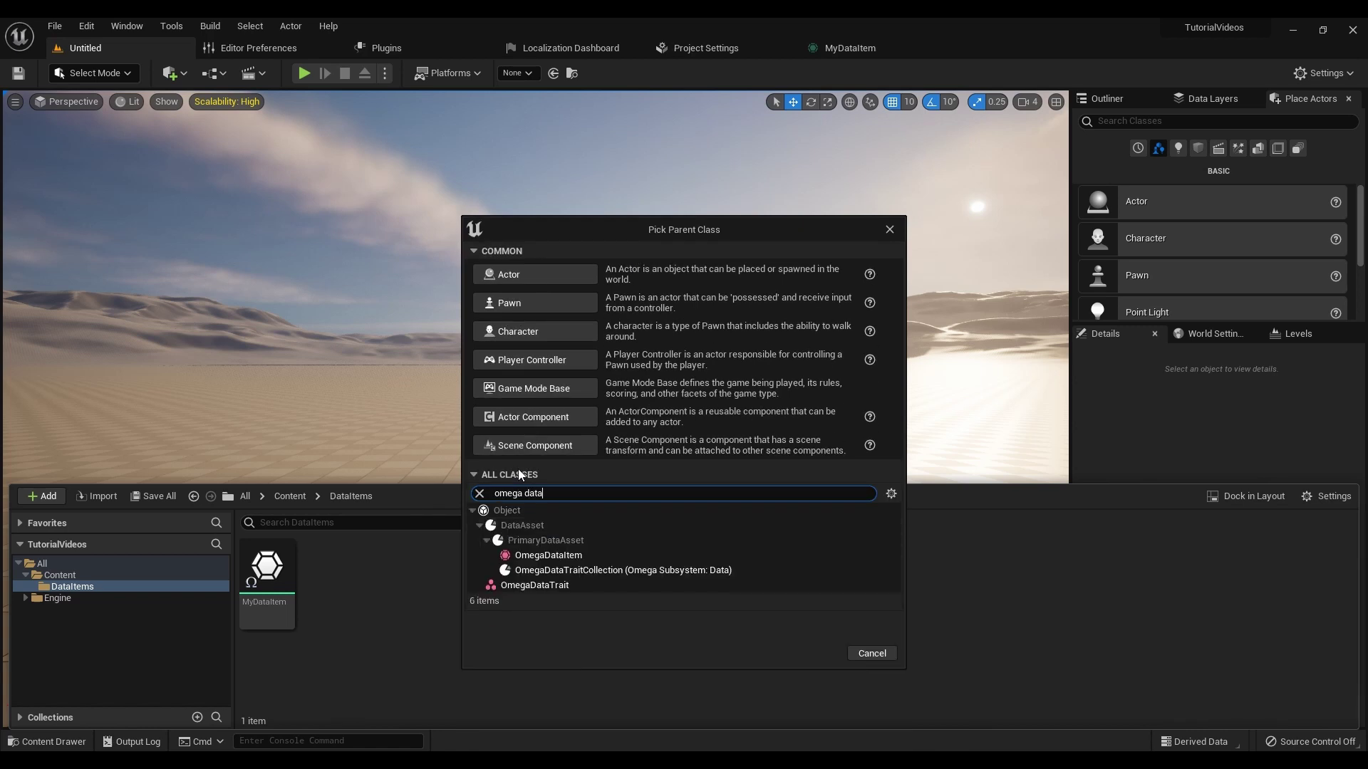
pyautogui.click(542, 585)
pyautogui.click(812, 653)
pyautogui.write('MyTrait')
pyautogui.press('Return')
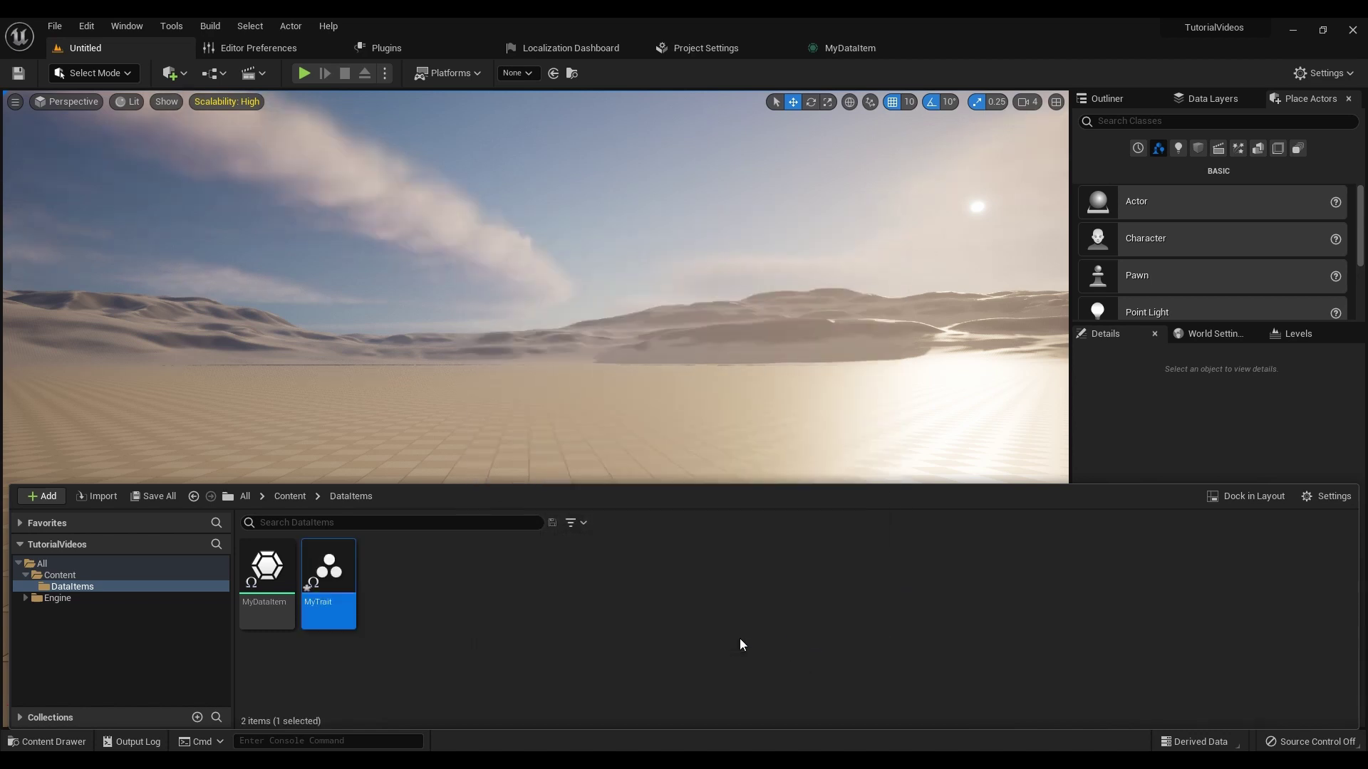
# Open the MyTrait blueprint and add an Integer variable named Power
pyautogui.doubleClick(329, 570)
pyautogui.click(193, 285)
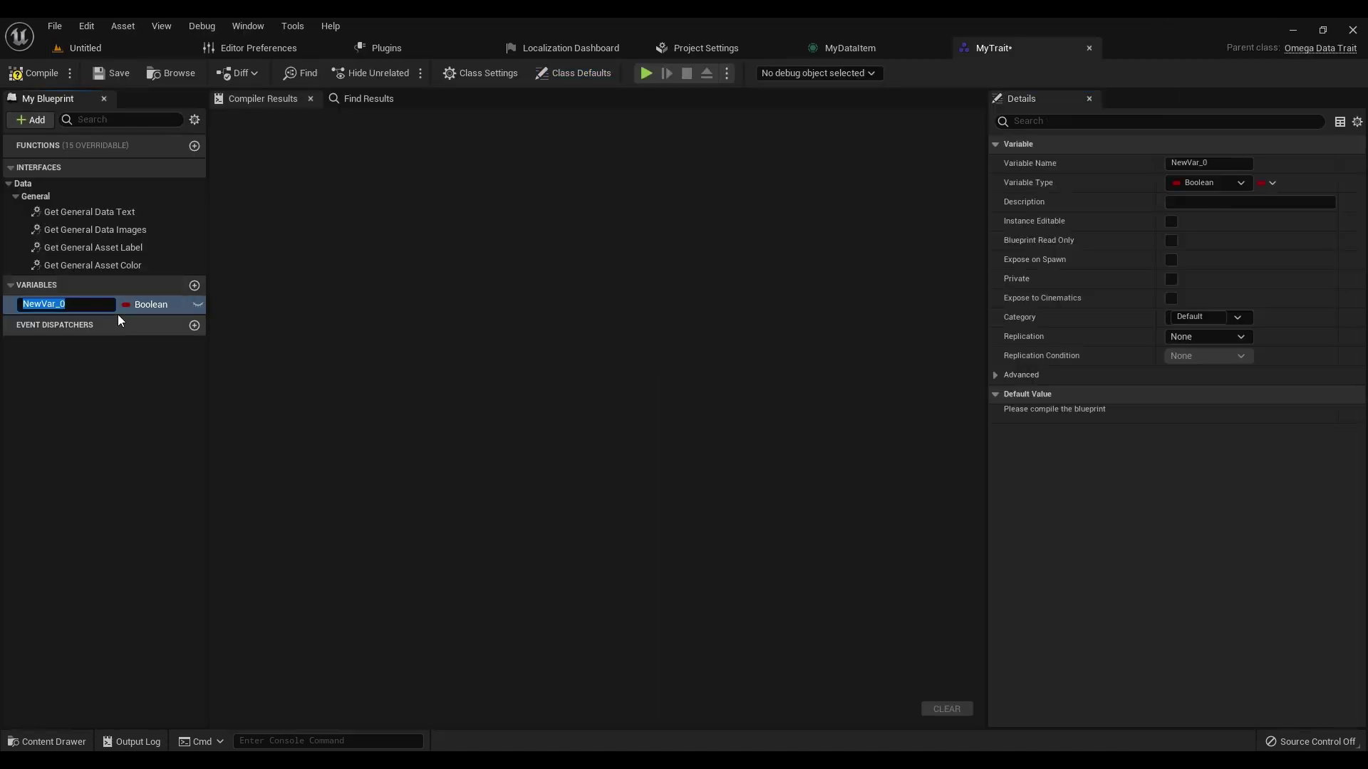
pyautogui.press('Return')
pyautogui.click(1240, 183)
pyautogui.click(788, 266)
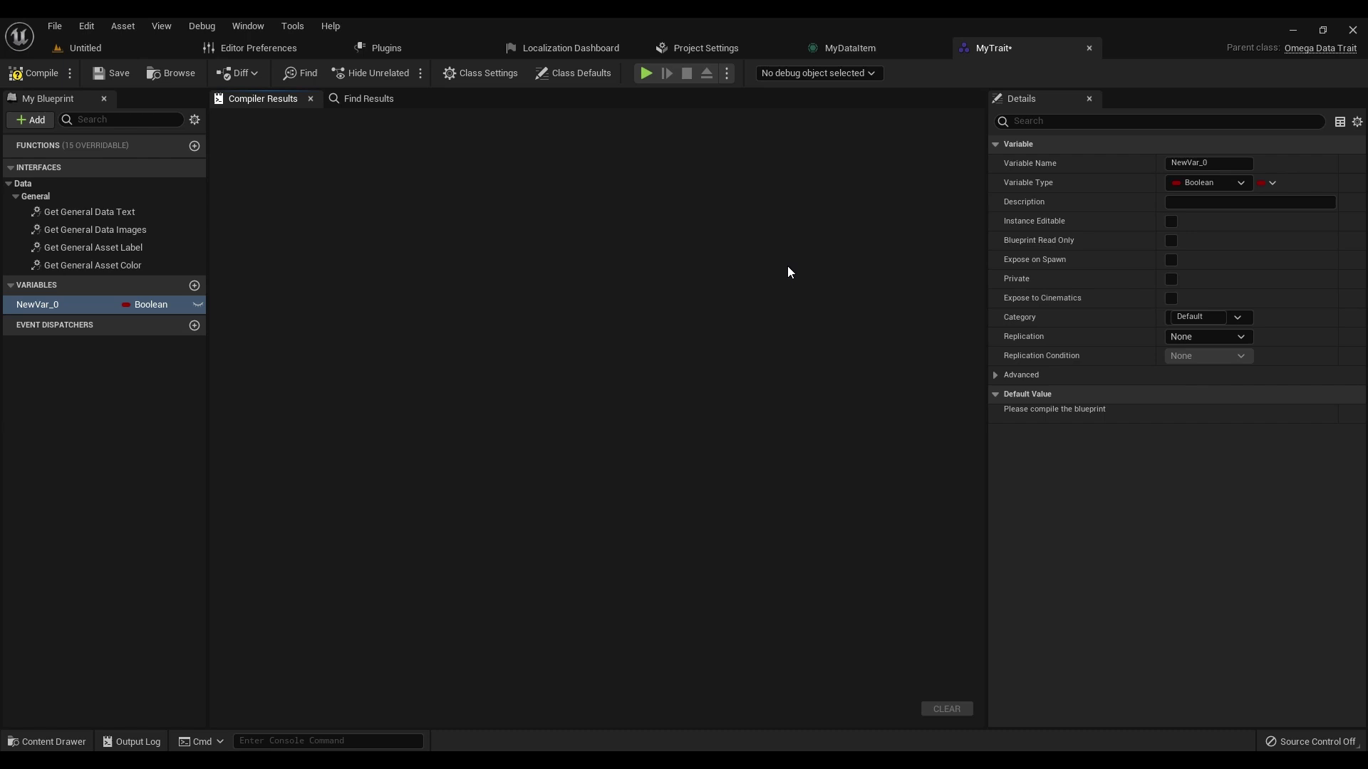
pyautogui.click(1222, 183)
pyautogui.click(1194, 251)
pyautogui.click(1220, 164)
pyautogui.write('Power')
pyautogui.press('Return')
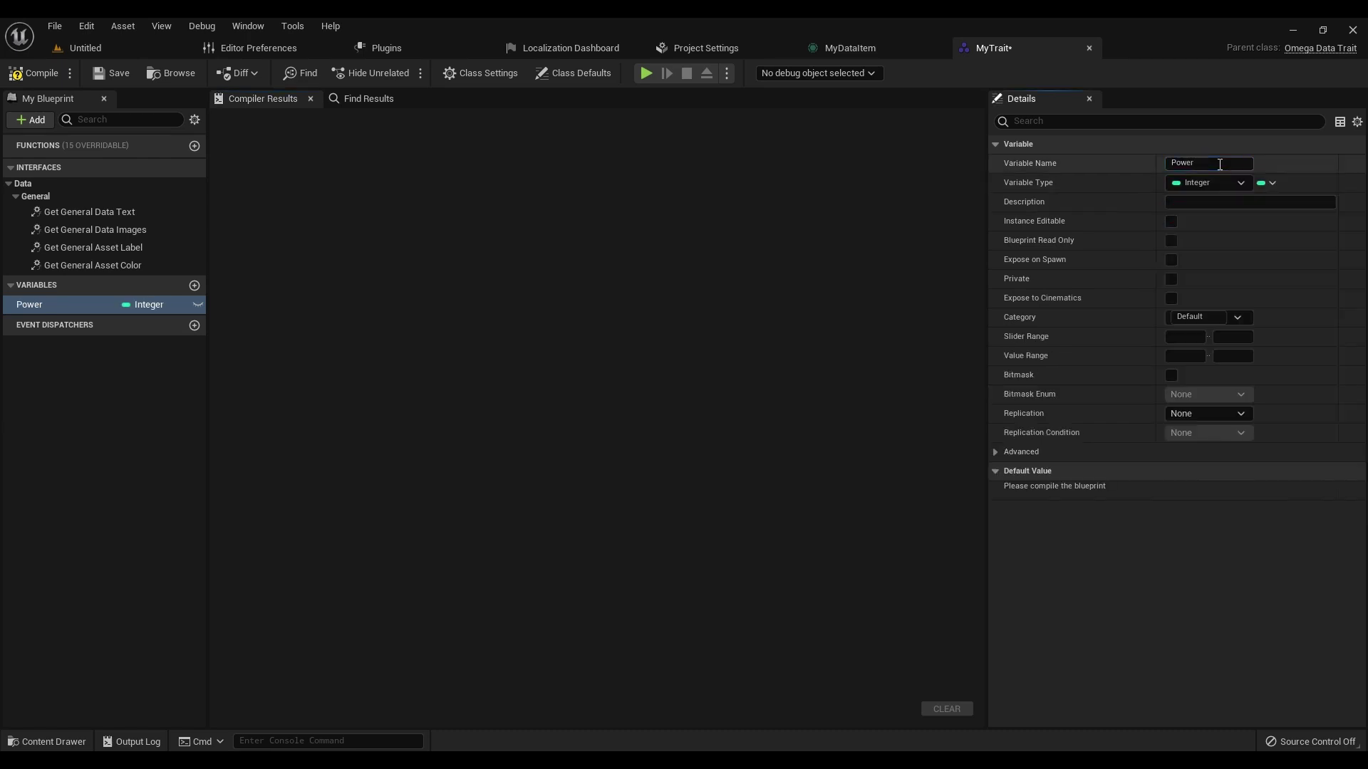
# Make the Power variable instance editable, compile MyTrait, and view its list of overridable functions
pyautogui.click(198, 305)
pyautogui.click(39, 74)
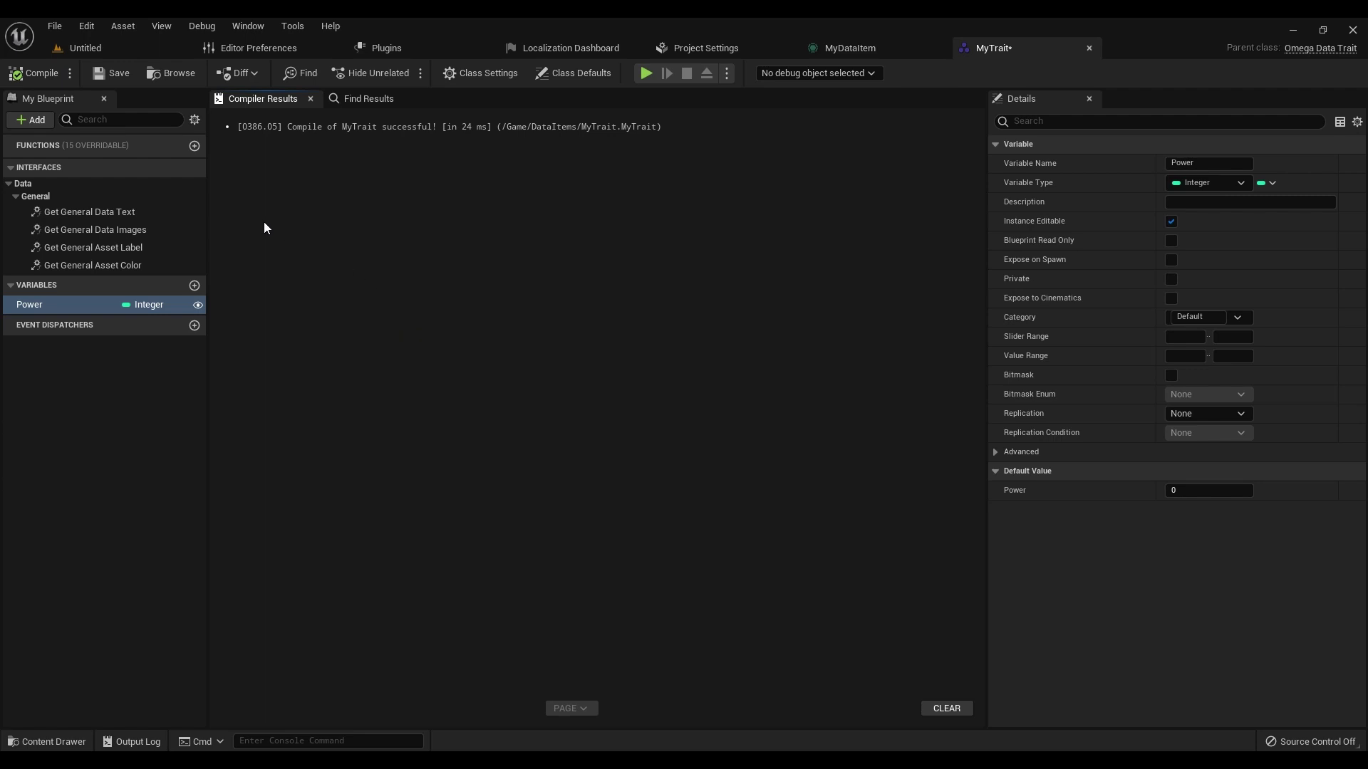
pyautogui.moveTo(104, 144)
pyautogui.click(165, 146)
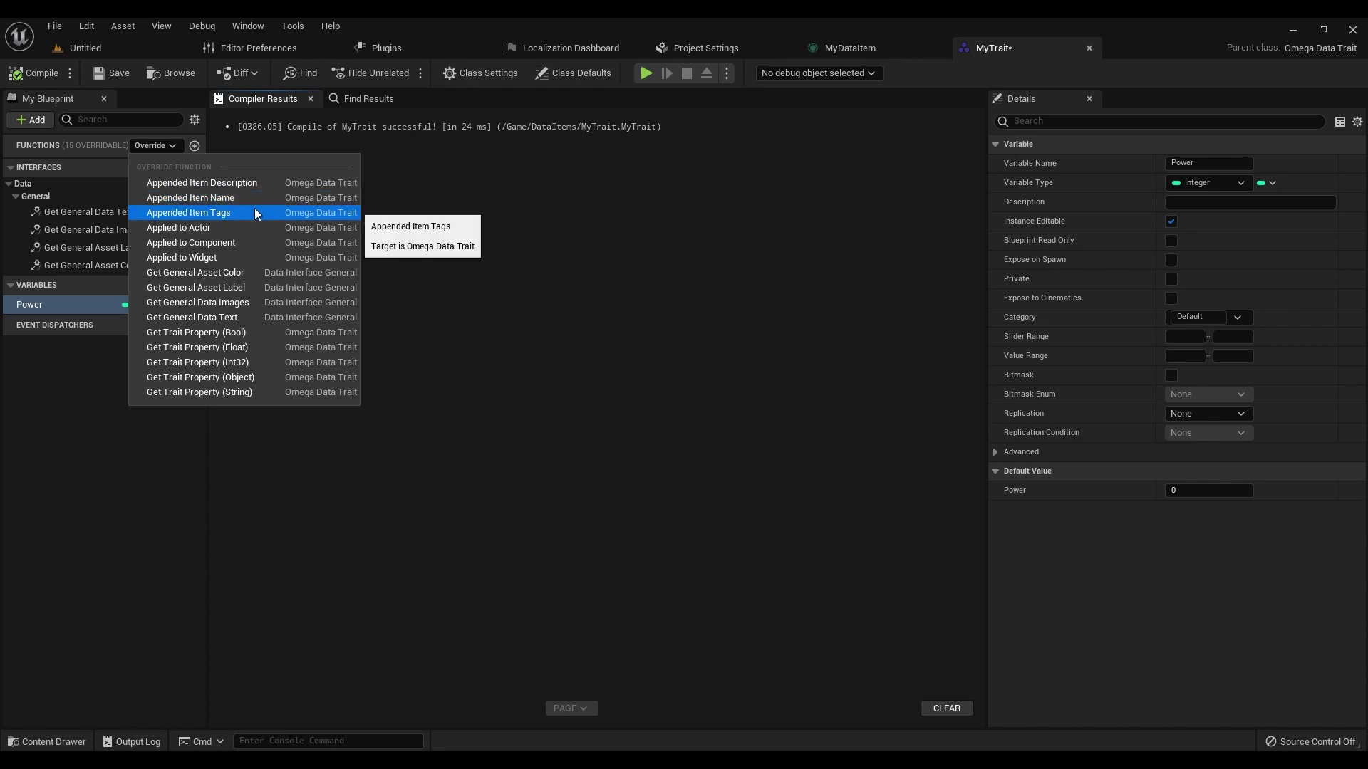
# Switch to MyDataItem and assign MyTrait to the first element of its Traits array
pyautogui.click(849, 48)
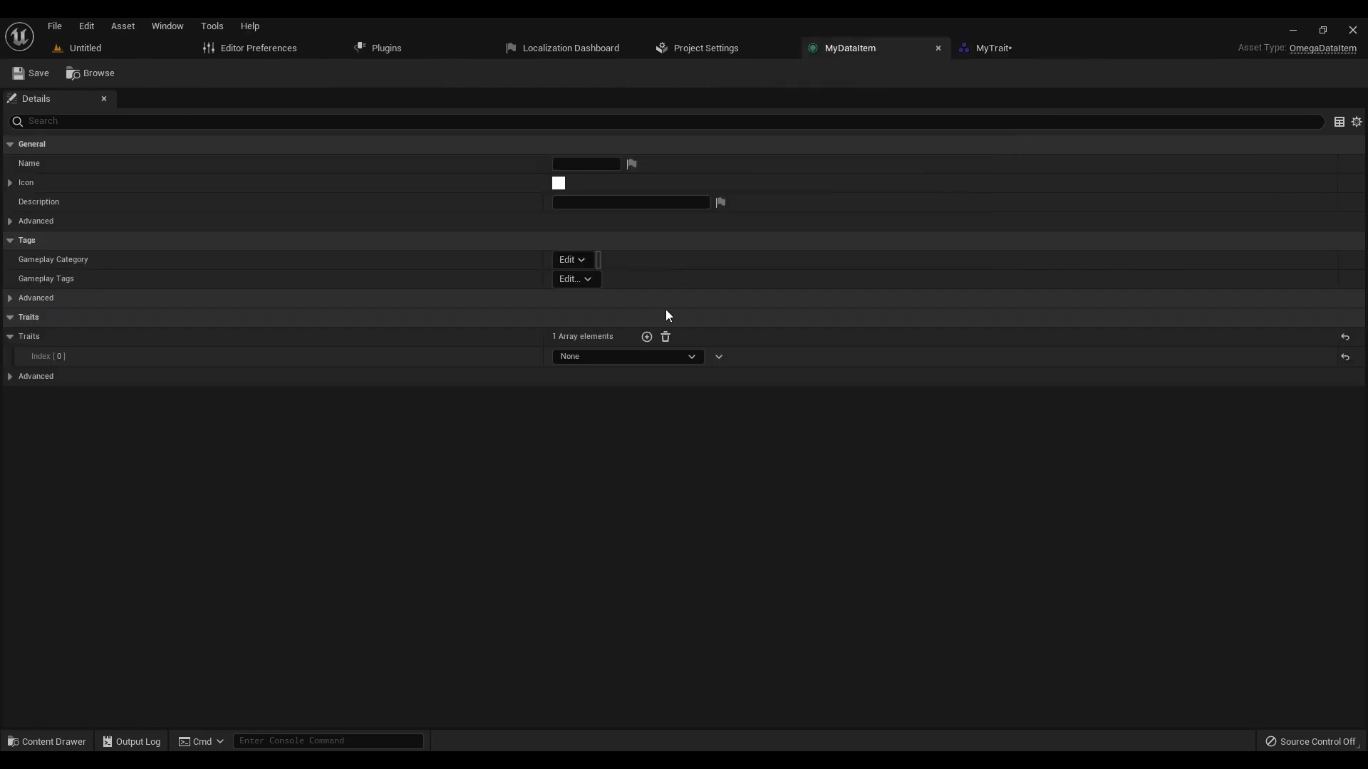
pyautogui.click(655, 356)
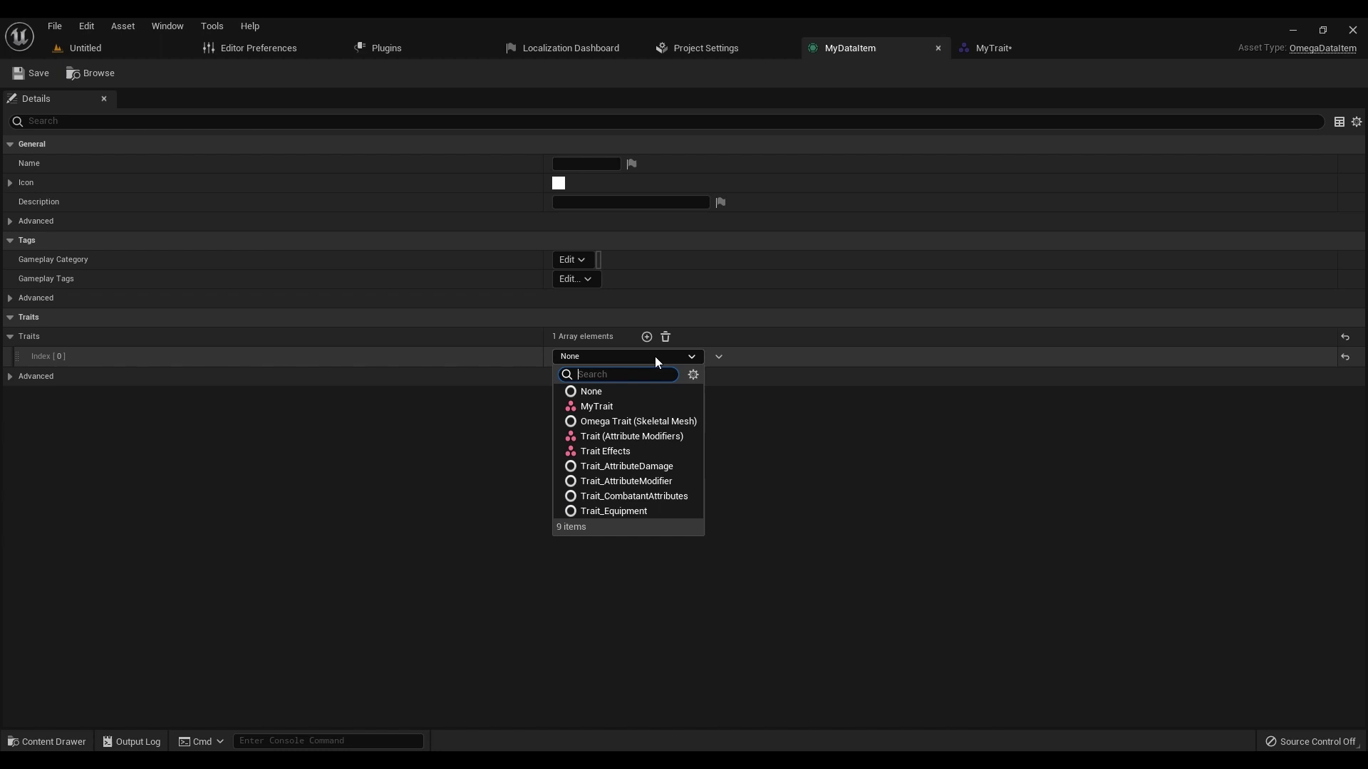
pyautogui.click(644, 408)
pyautogui.click(496, 364)
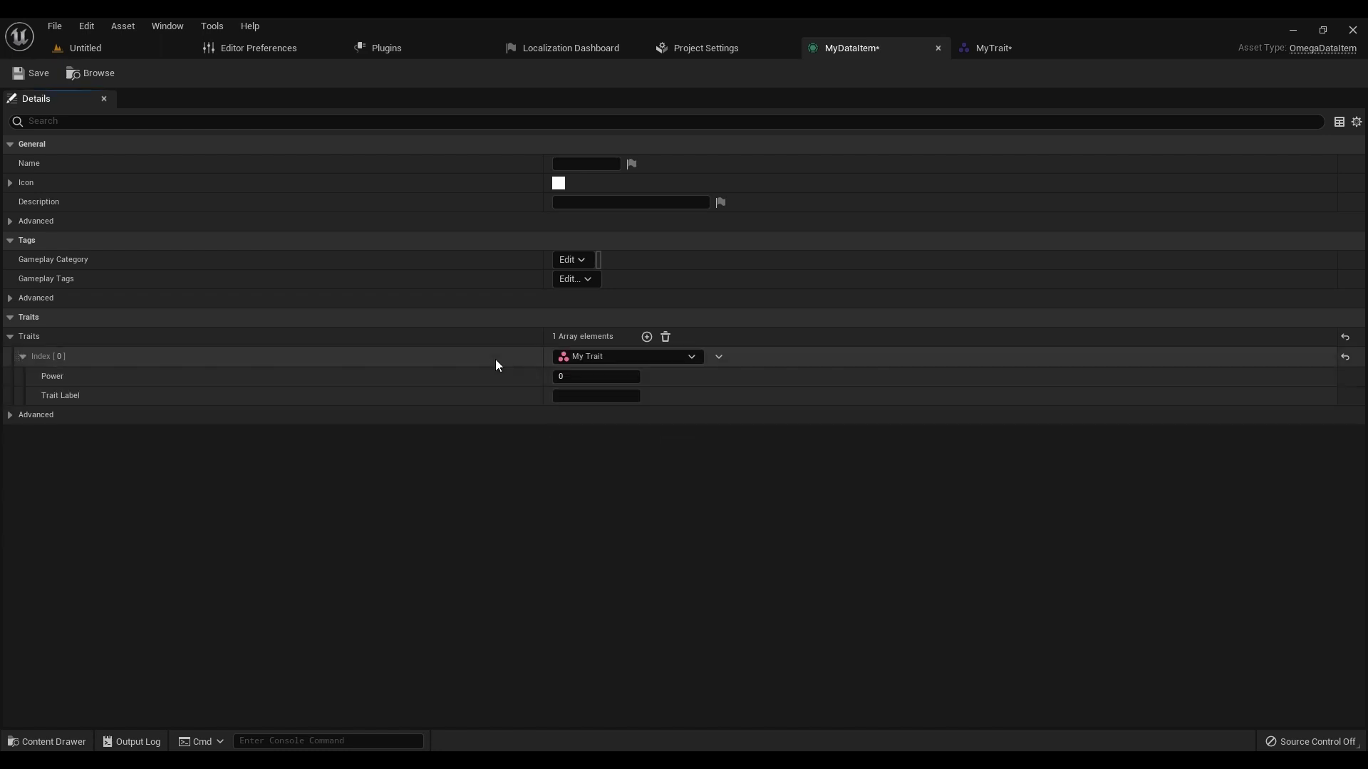
pyautogui.click(619, 381)
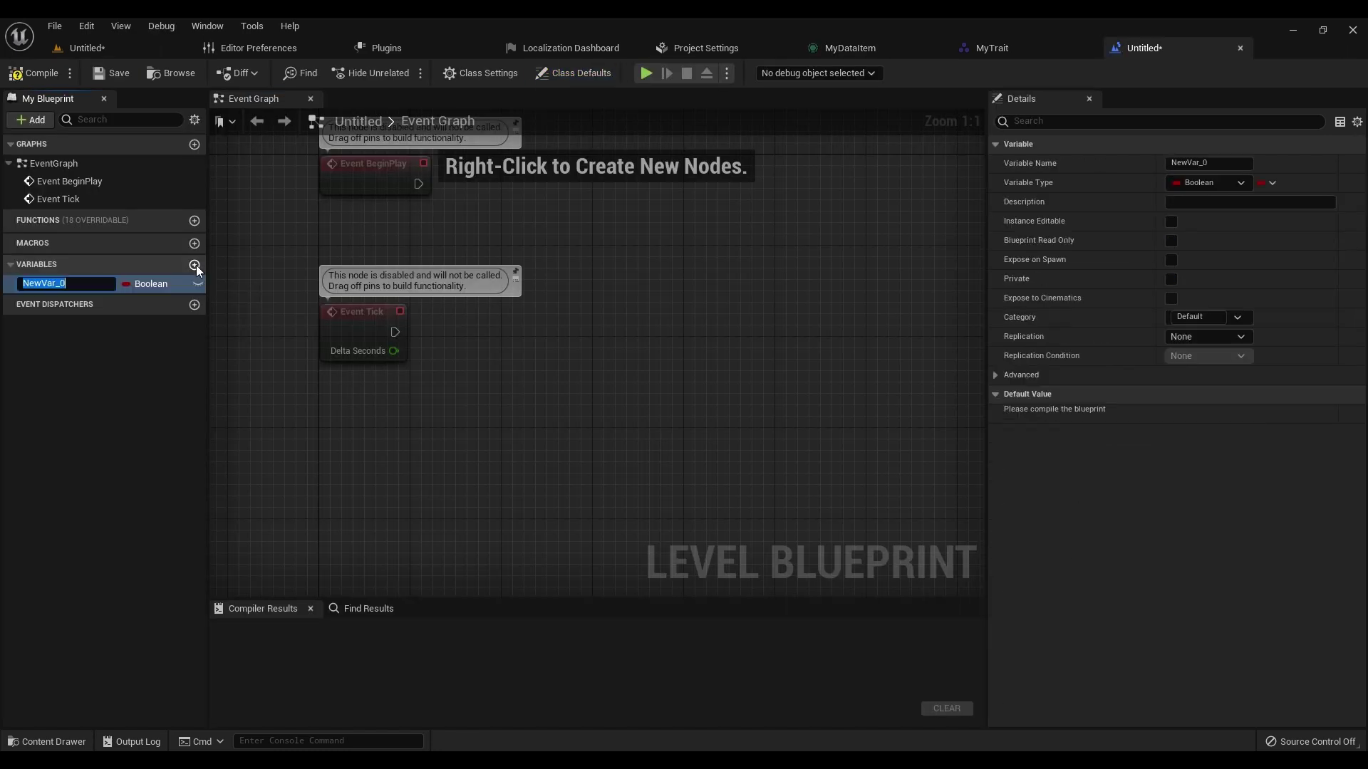
# Name the new level blueprint variable MyItem and set its type to an Omega Data Item object reference
pyautogui.press('Return')
pyautogui.click(1173, 182)
pyautogui.write('dataitem')
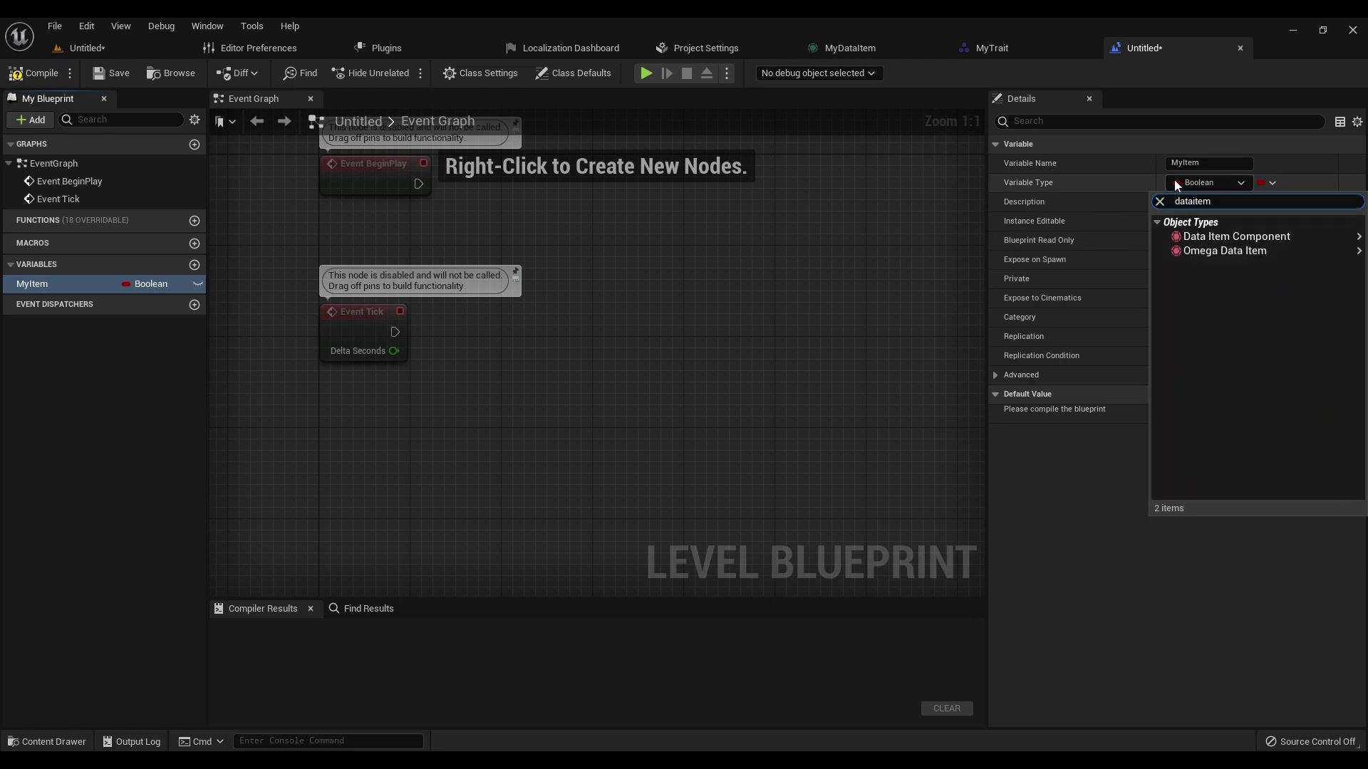
pyautogui.moveTo(1219, 251)
pyautogui.click(1100, 251)
# Compile the level blueprint and set the default value of MyItem to MyDataItem
pyautogui.press('F7')
pyautogui.hotkey('ctrl', 's')
pyautogui.press('Escape')
pyautogui.click(1236, 416)
pyautogui.click(1228, 234)
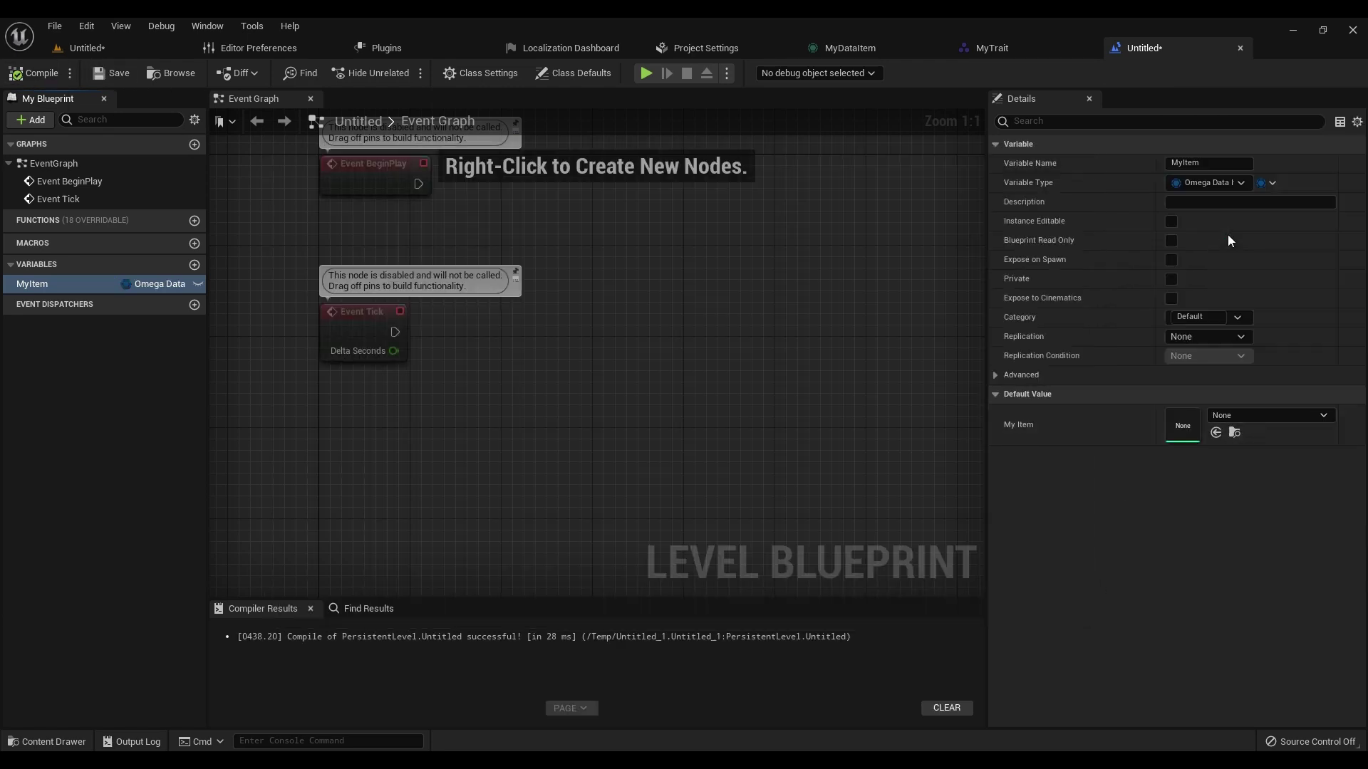
# Place a getter for MyItem in the event graph and connect a Get Trait by Type node to it
pyautogui.moveTo(43, 284); pyautogui.dragTo(442, 473)
pyautogui.click(481, 507)
pyautogui.moveTo(523, 486); pyautogui.dragTo(648, 427)
pyautogui.write('get')
pyautogui.press('BackSpace')
pyautogui.press('BackSpace')
pyautogui.press('BackSpace')
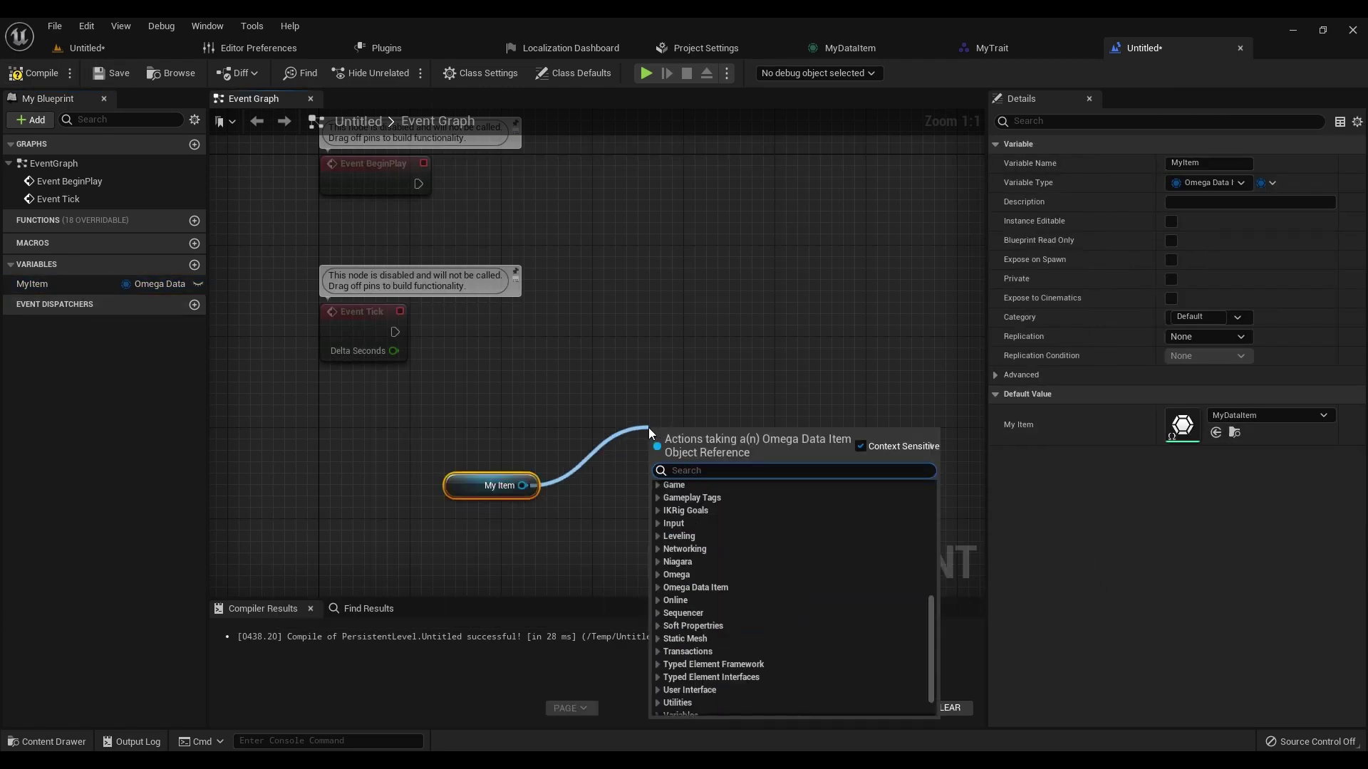
pyautogui.write('get traig')
pyautogui.press('BackSpace')
pyautogui.press('BackSpace')
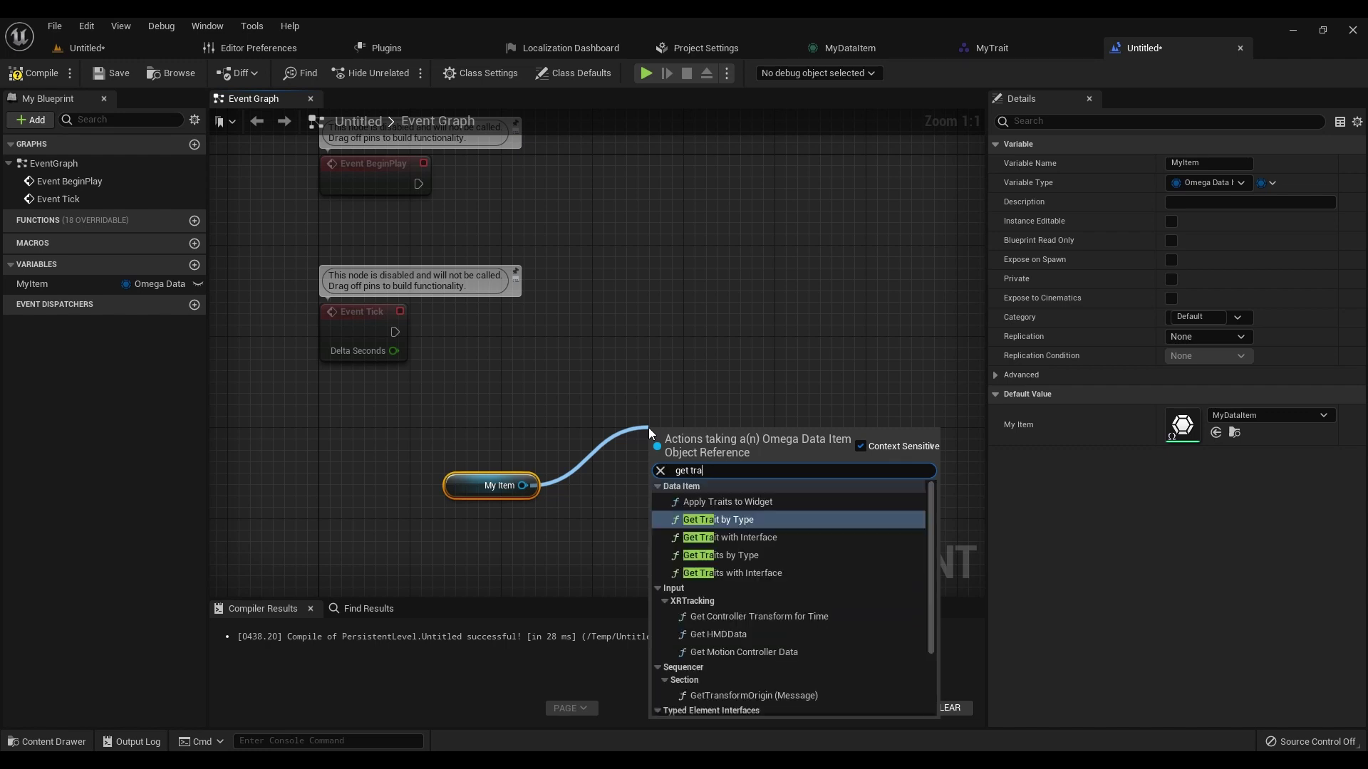
pyautogui.press('Return')
# Reposition the Get Trait by Type node and set its class to MyTrait
pyautogui.moveTo(781, 440); pyautogui.dragTo(748, 440)
pyautogui.click(657, 500)
pyautogui.click(666, 553)
# Add a Get Power node connected to the return value of the Get Trait by Type node
pyautogui.moveTo(822, 481); pyautogui.dragTo(653, 471, button='right')
pyautogui.moveTo(624, 458); pyautogui.dragTo(690, 458)
pyautogui.write('get power')
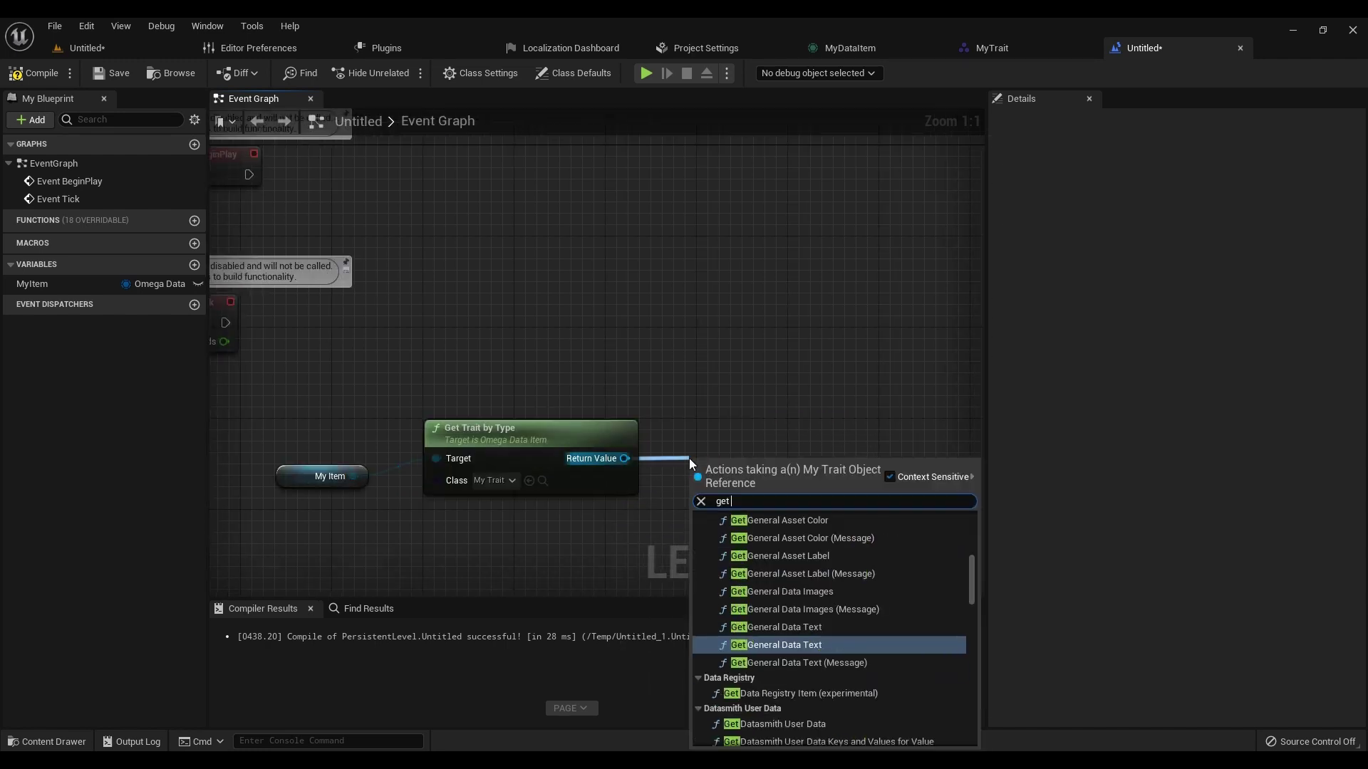
pyautogui.press('Return')
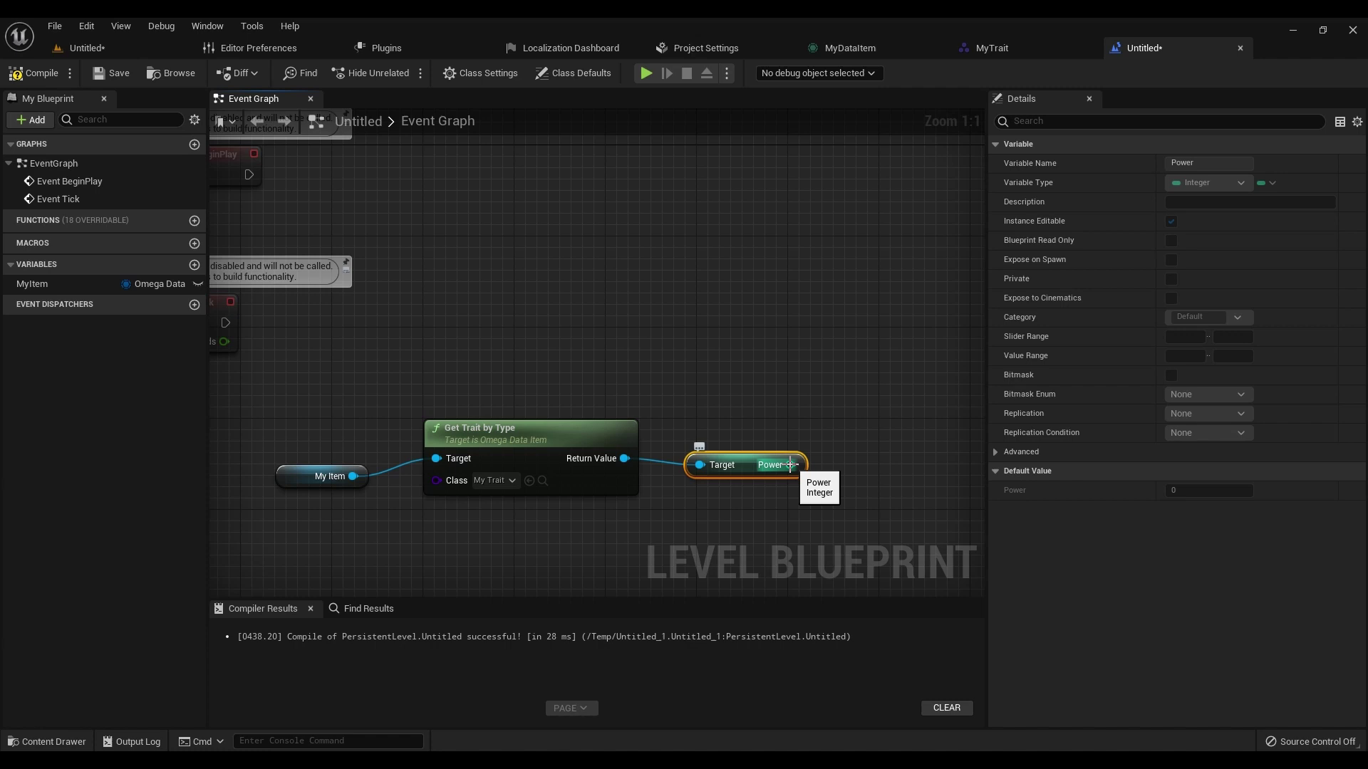
pyautogui.click(828, 482)
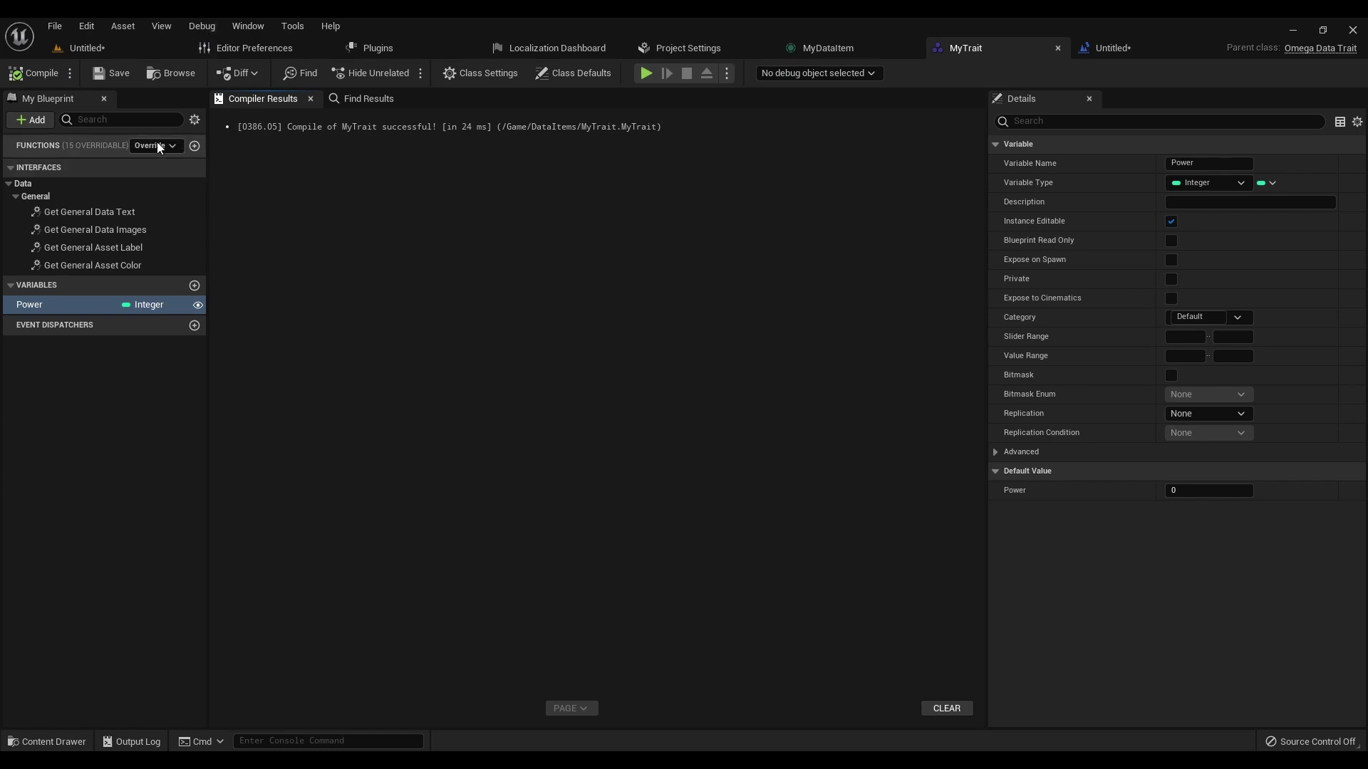
# Examine the override functions offered by the MyTrait blueprint, such as Applied to Actor
pyautogui.click(157, 145)
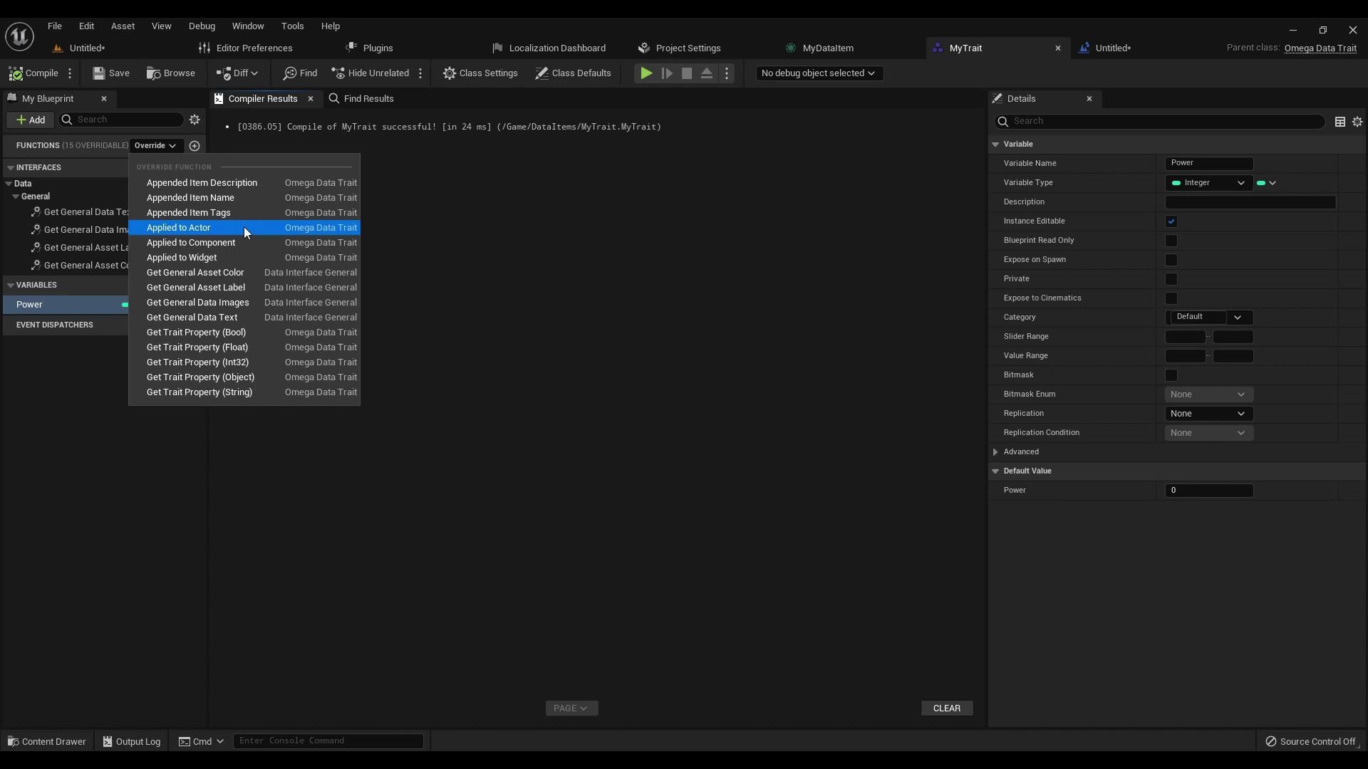
pyautogui.click(547, 228)
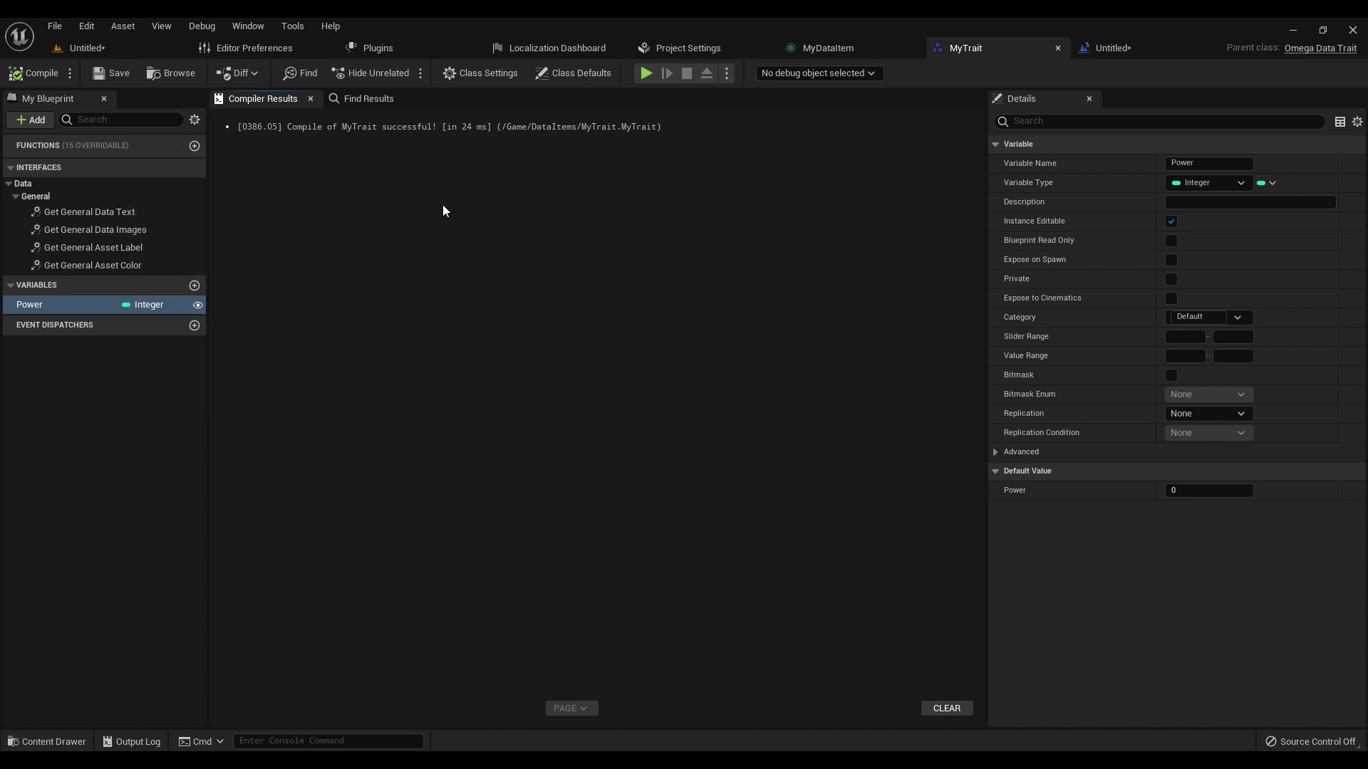
# Override the Applied to Actor function in the MyTrait blueprint
pyautogui.click(154, 145)
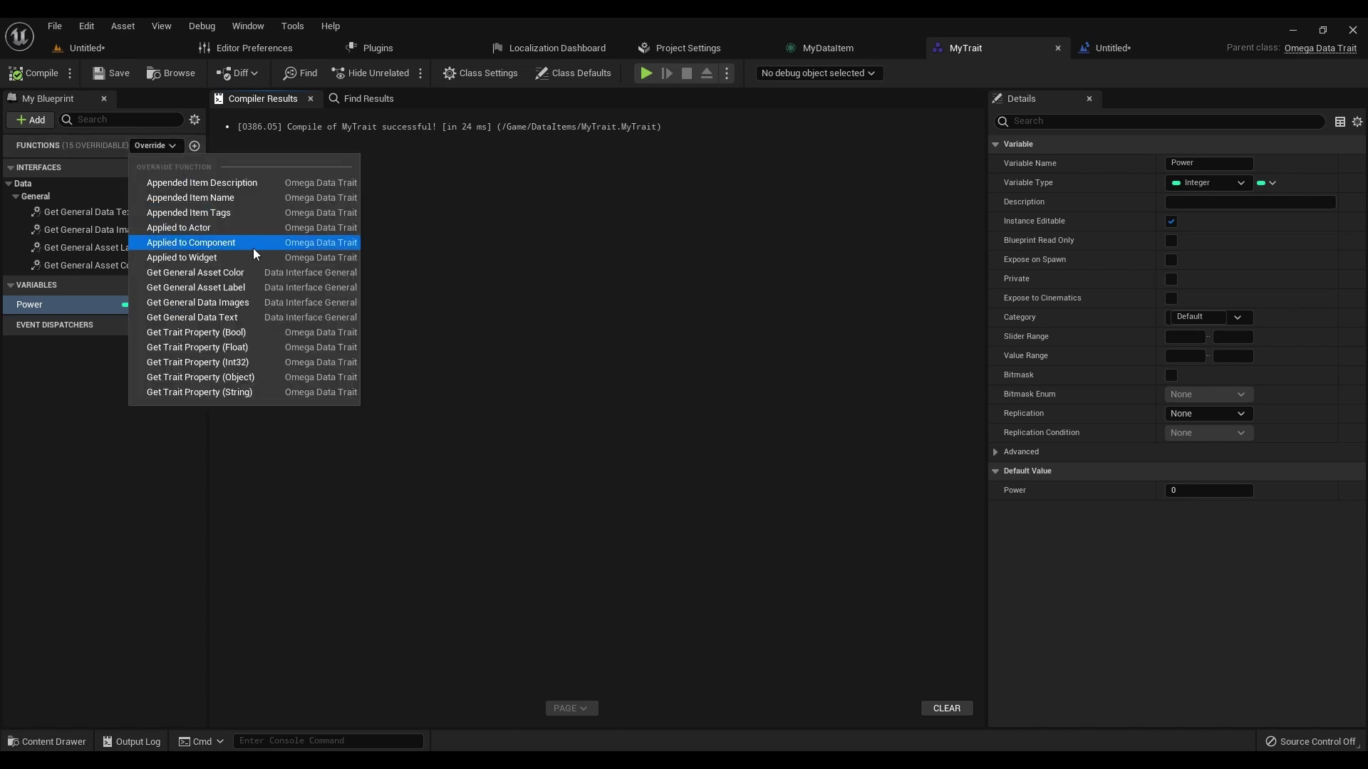
pyautogui.click(662, 263)
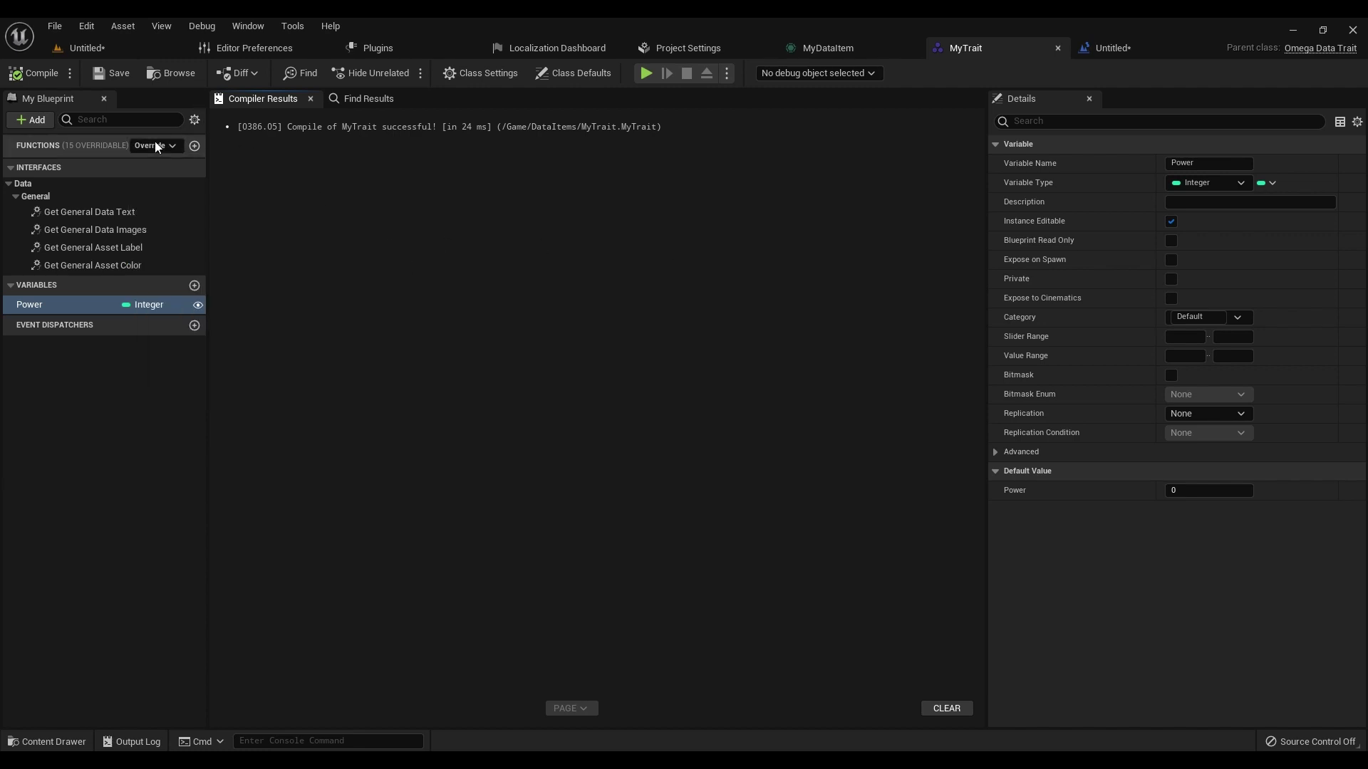
pyautogui.click(156, 143)
pyautogui.click(228, 229)
pyautogui.moveTo(547, 349); pyautogui.dragTo(455, 344, button='right')
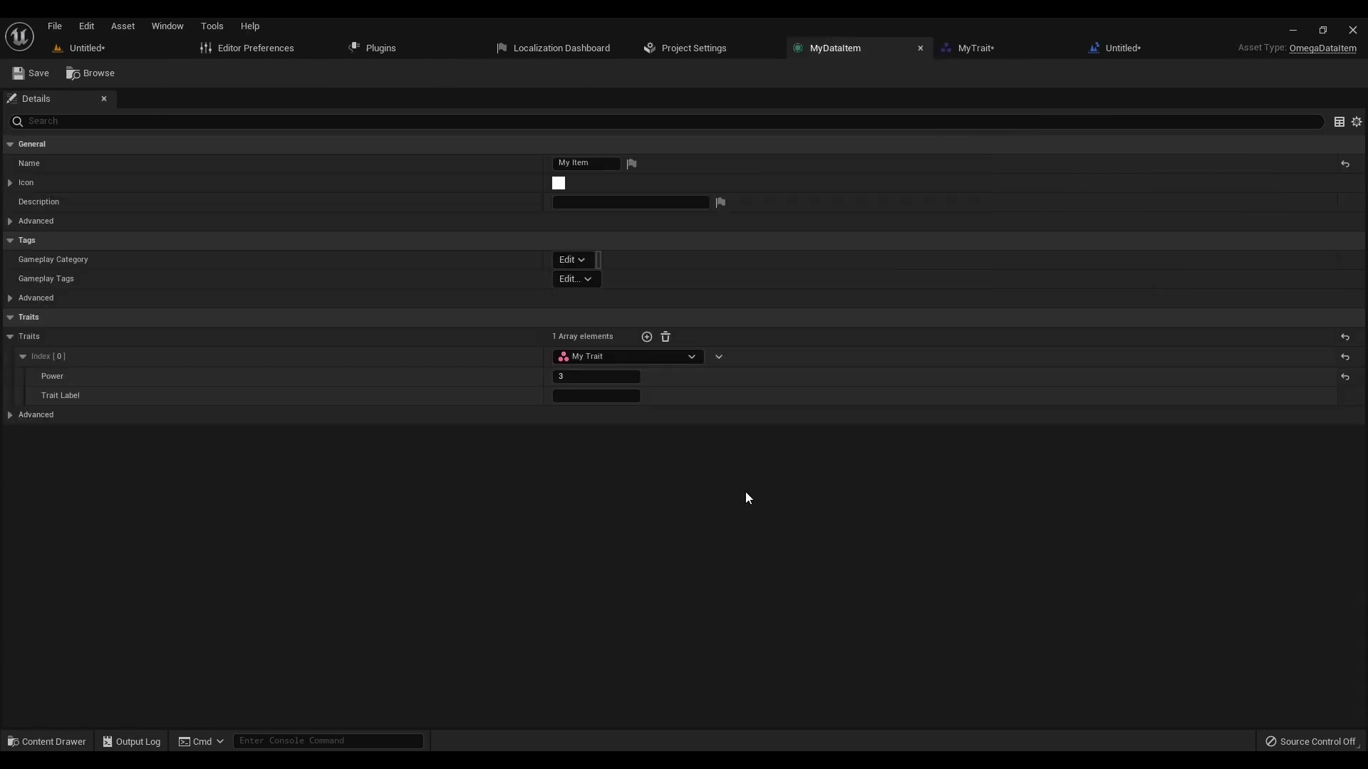
# Add a second trait to MyDataItem and set it to Omega Trait (Skeletal Mesh)
pyautogui.click(646, 336)
pyautogui.click(634, 419)
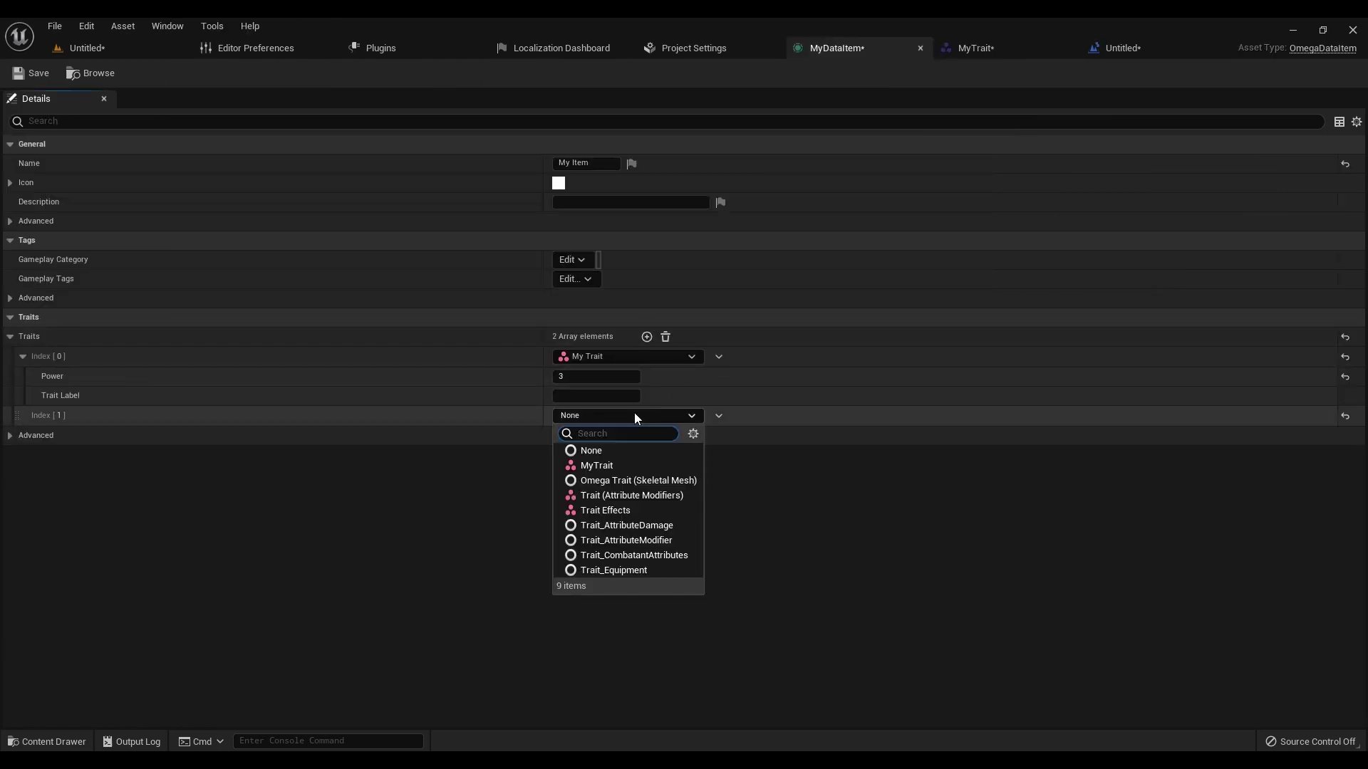
pyautogui.click(665, 480)
pyautogui.click(515, 420)
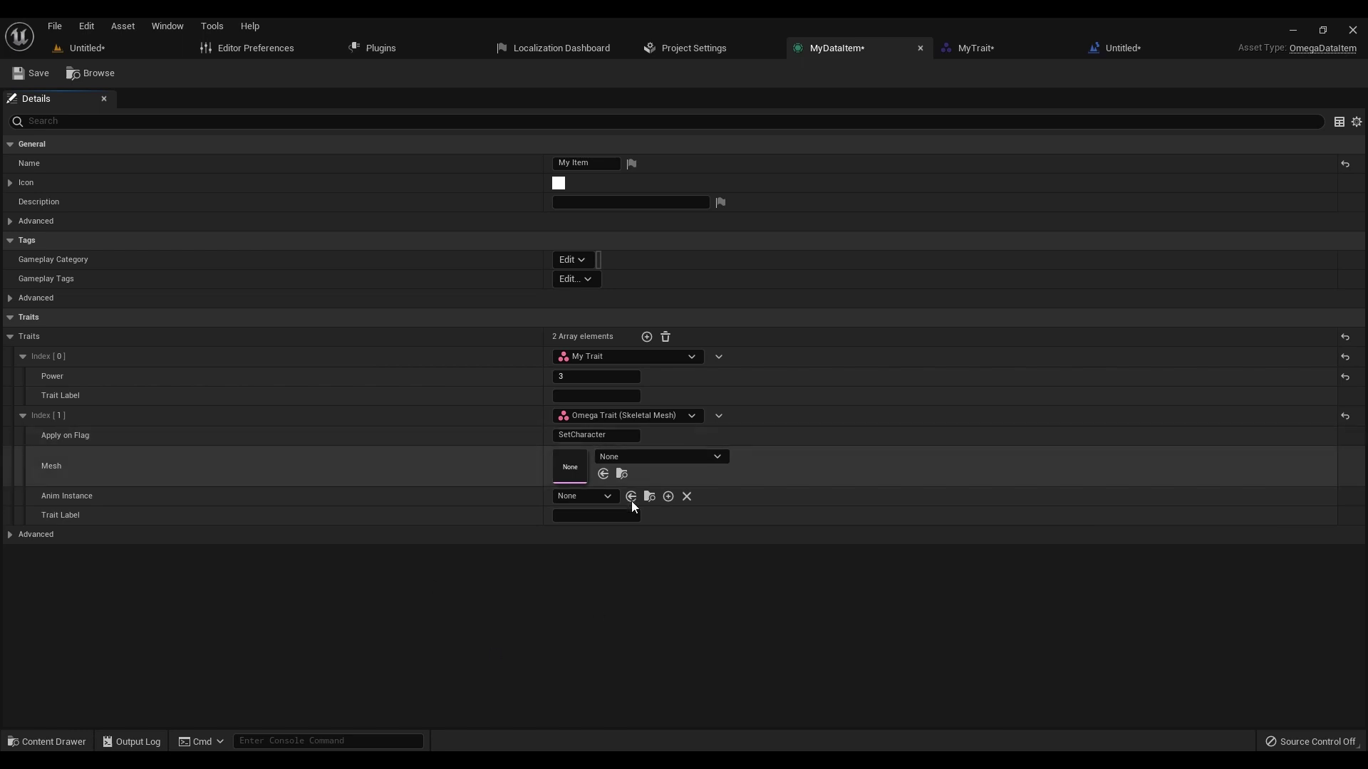
# Set the skeletal mesh trait's mesh to SK_MannequinDemo_Female and its anim instance to ABP_OmegaDemo_Mannequin
pyautogui.click(597, 513)
pyautogui.click(620, 436)
pyautogui.click(620, 436)
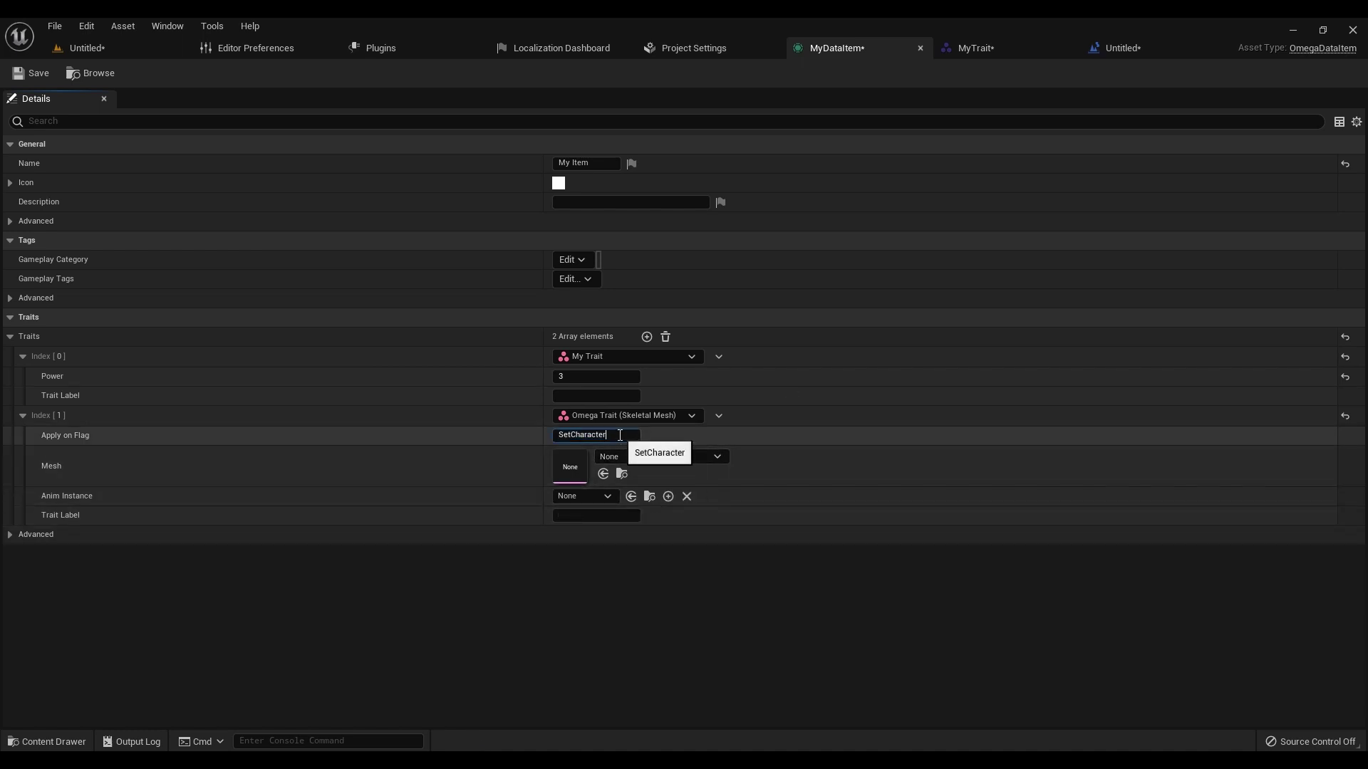
pyautogui.click(714, 460)
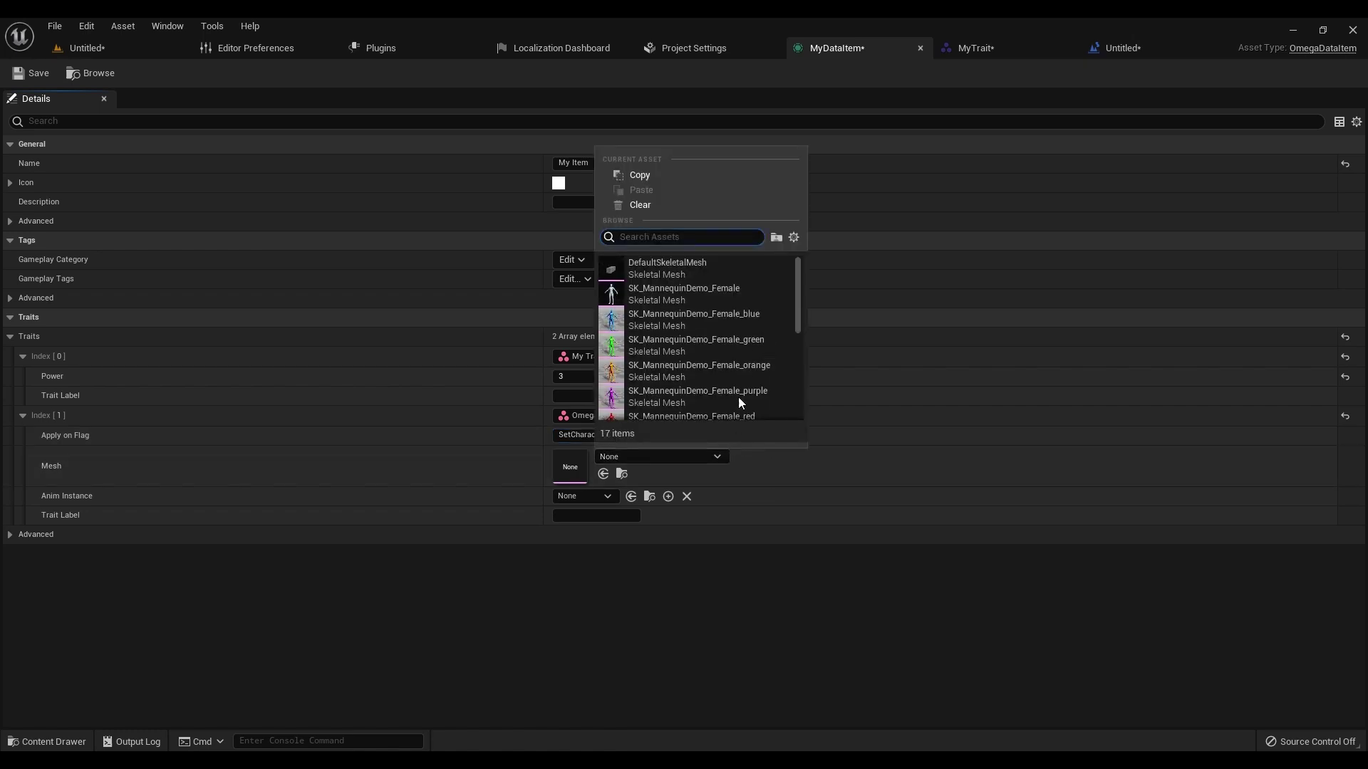
pyautogui.click(741, 295)
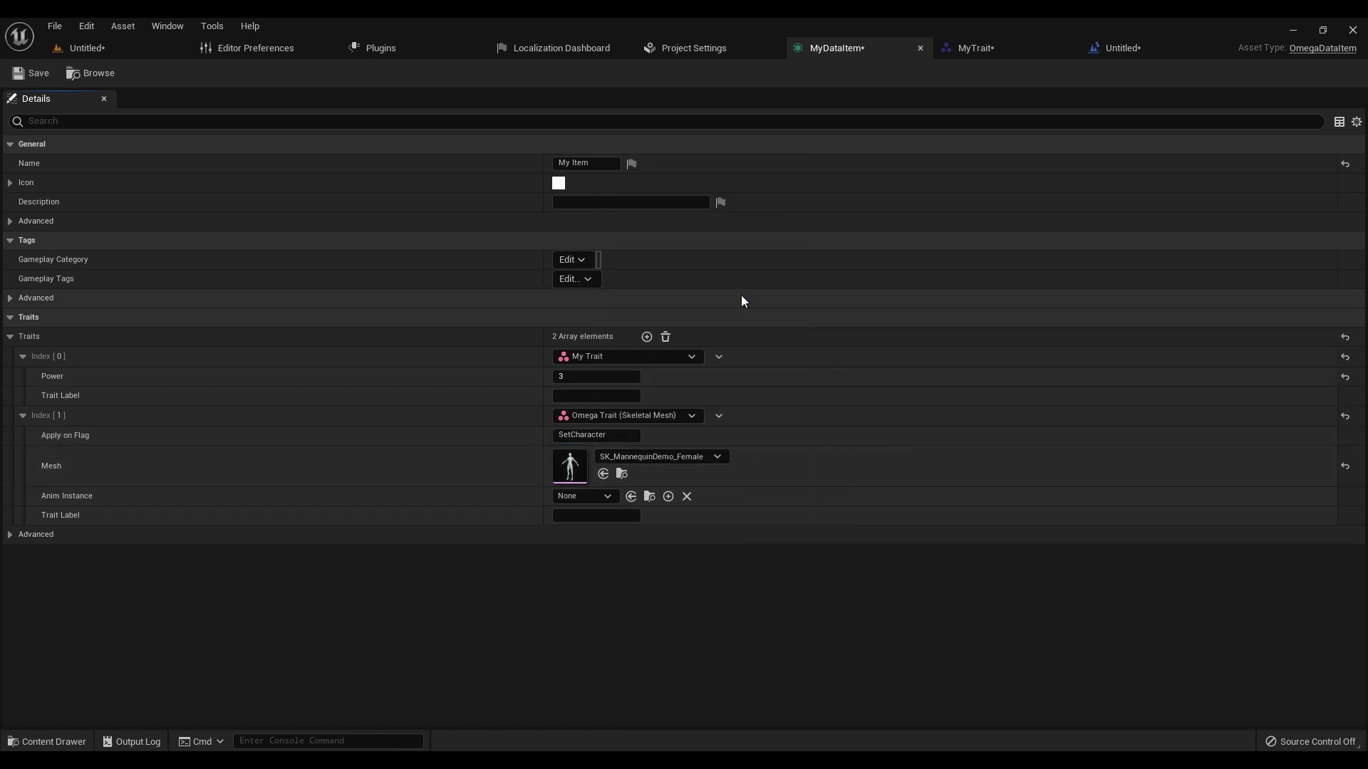
pyautogui.click(597, 497)
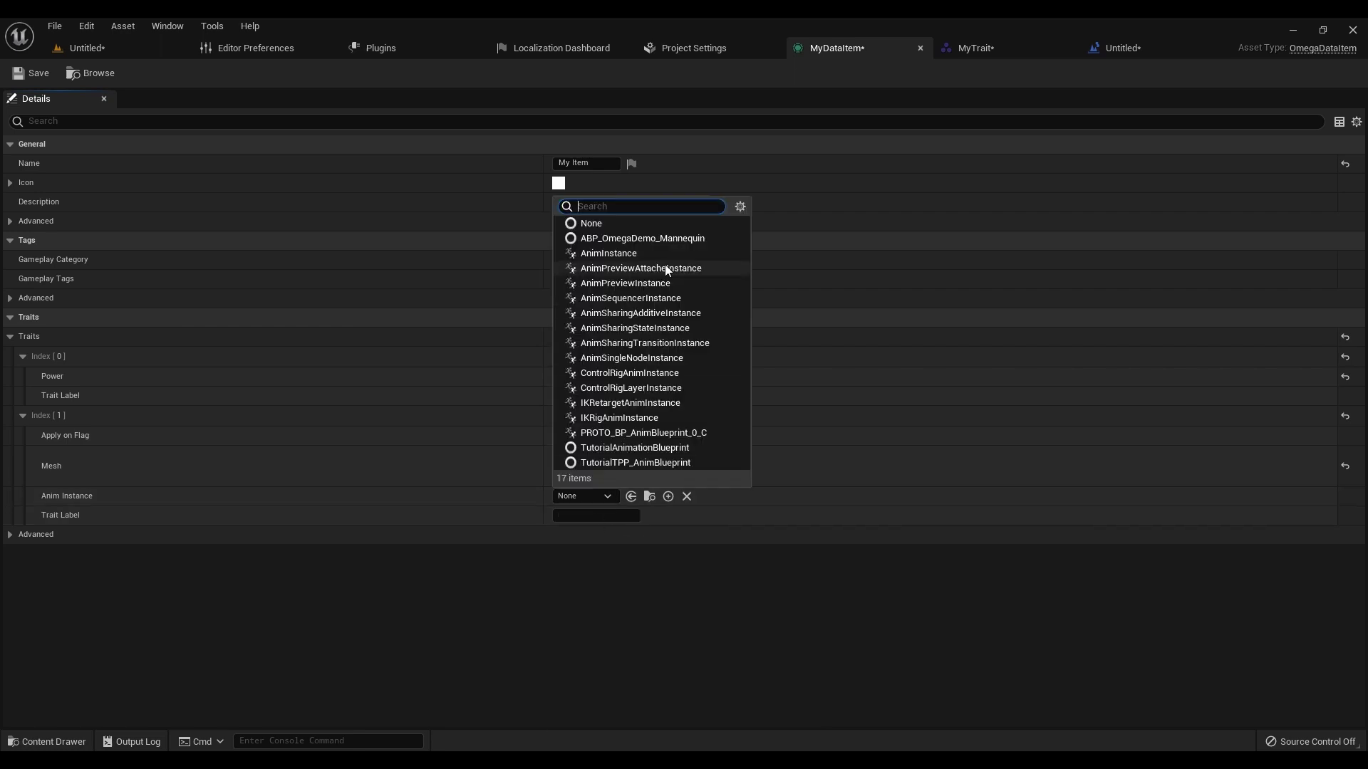
pyautogui.click(678, 301)
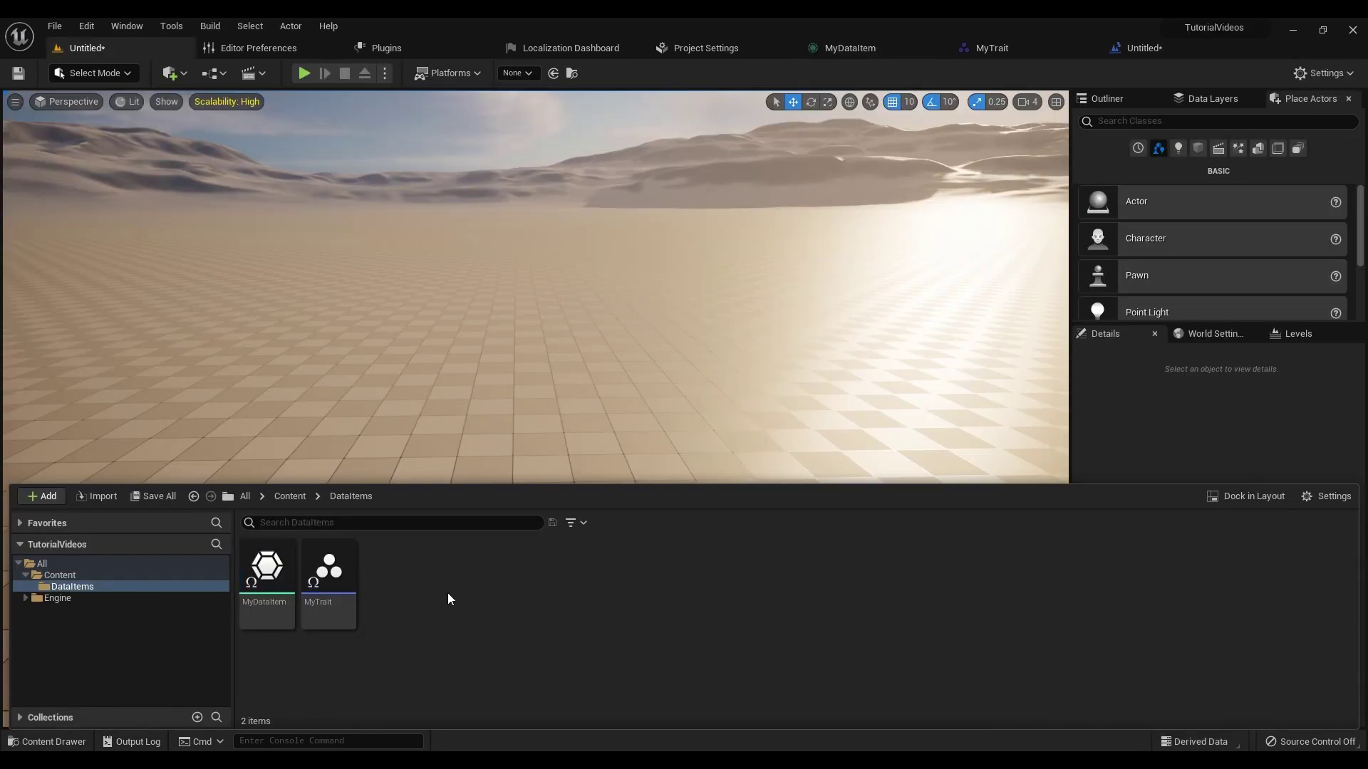
# Create a Character blueprint class named CharacterTest in the DataItems folder
pyautogui.rightClick(449, 596)
pyautogui.click(520, 166)
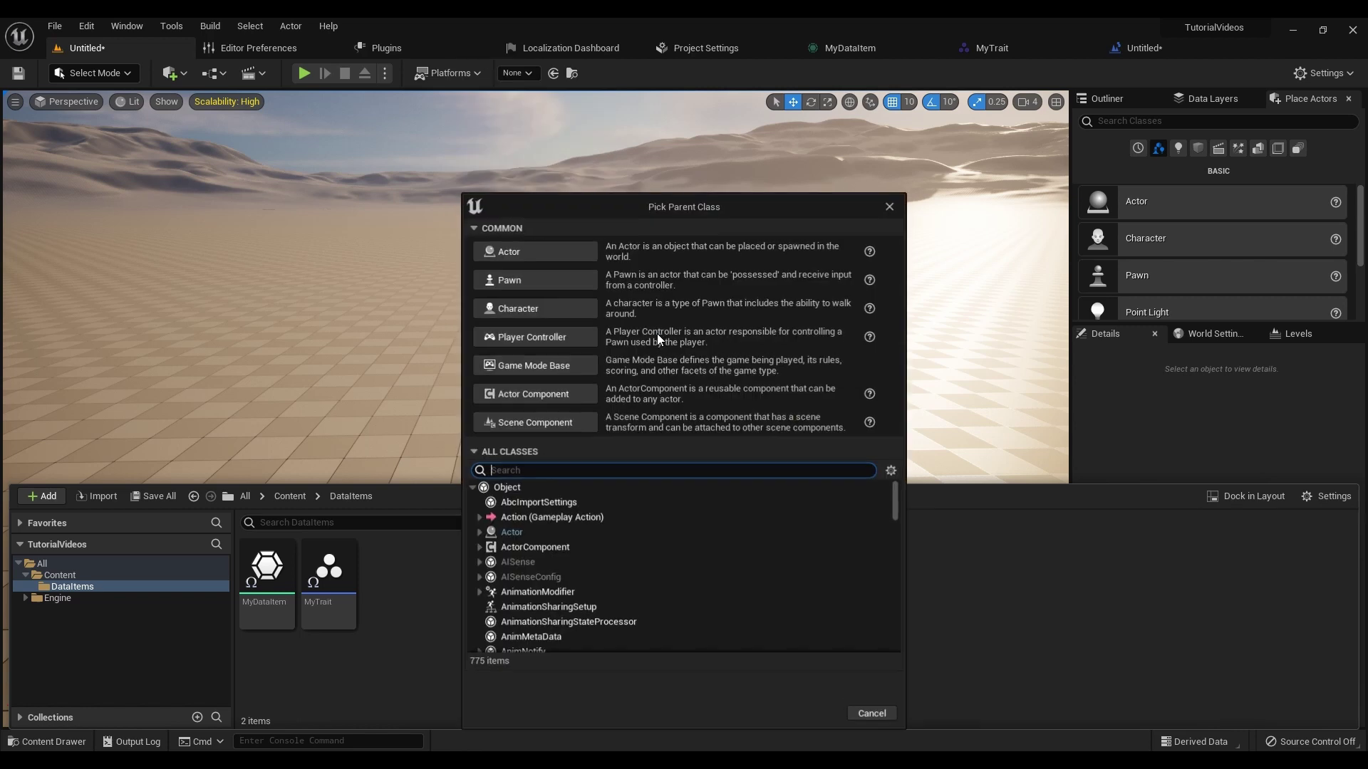
pyautogui.click(534, 308)
pyautogui.write('CharacterTest')
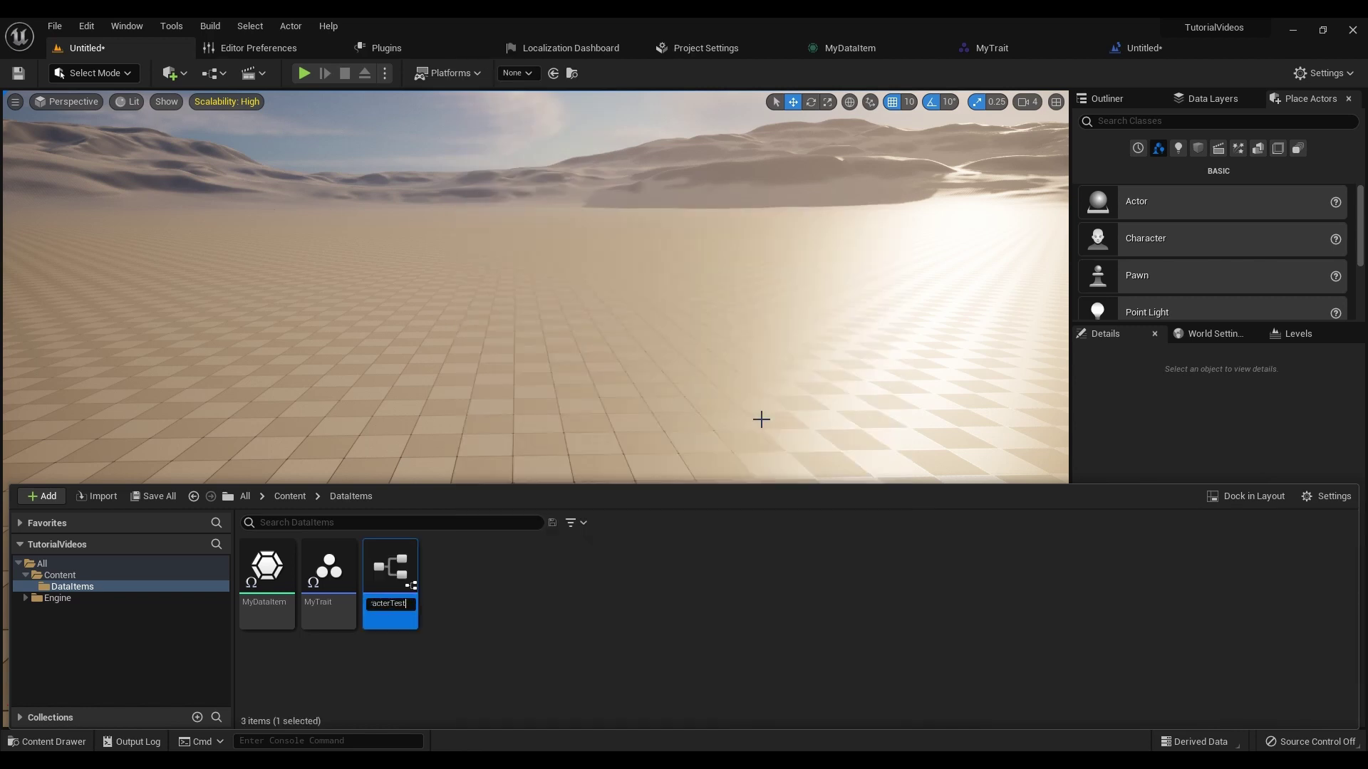
pyautogui.press('Return')
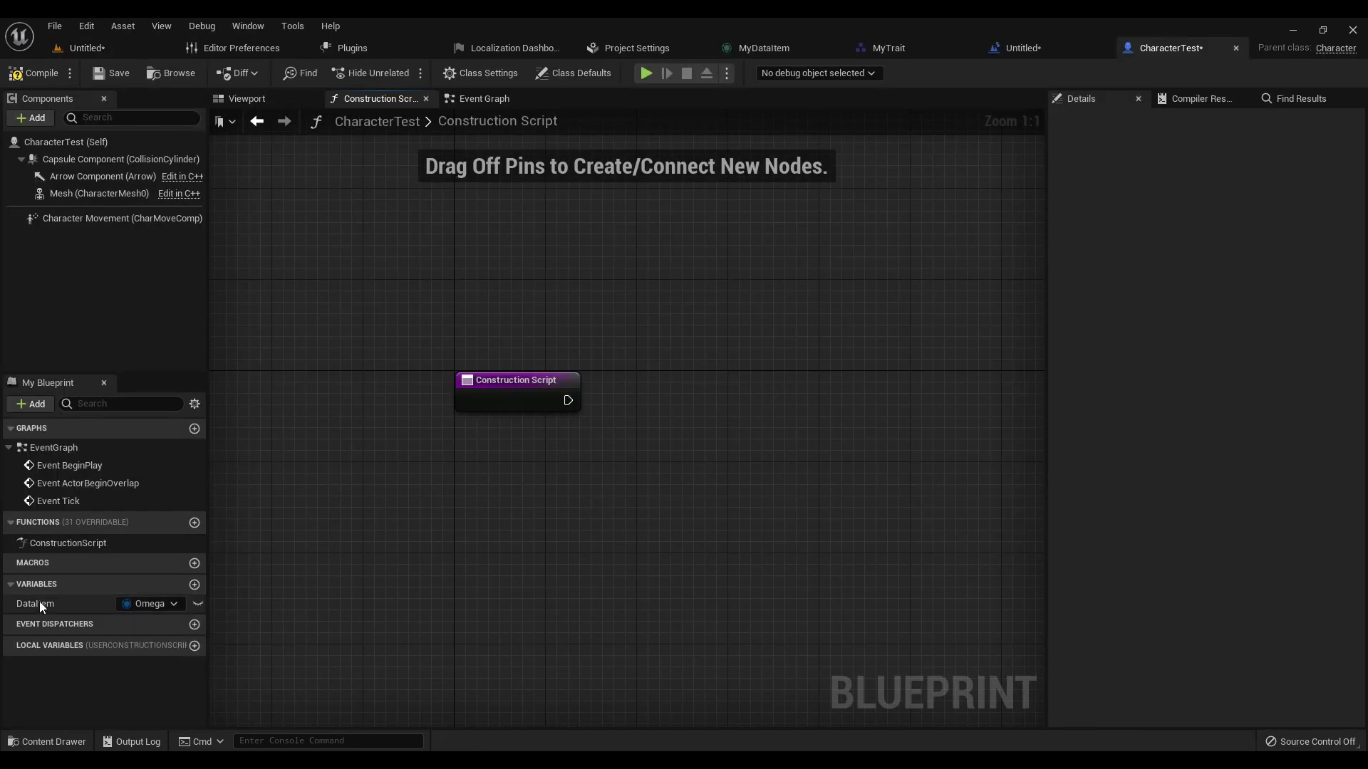
# Add an Apply Traits to Actor node to CharacterTest's construction script, targeting the DataItem variable with Self as the actor
pyautogui.keyDown('ctrl'); pyautogui.moveTo(43, 604); pyautogui.dragTo(674, 310); pyautogui.keyUp('ctrl')
pyautogui.write('apply')
pyautogui.press('Return')
pyautogui.moveTo(569, 400); pyautogui.dragTo(695, 353)
pyautogui.moveTo(756, 338); pyautogui.dragTo(872, 397)
pyautogui.click(778, 318)
# Convert the DataItem getter to a validated get and wire it between Construction Script and Apply Traits to Actor
pyautogui.moveTo(473, 298); pyautogui.dragTo(657, 385)
pyautogui.rightClick(598, 391)
pyautogui.click(643, 538)
pyautogui.moveTo(569, 401); pyautogui.dragTo(834, 400)
pyautogui.click(700, 322)
pyautogui.moveTo(763, 562); pyautogui.dragTo(570, 390)
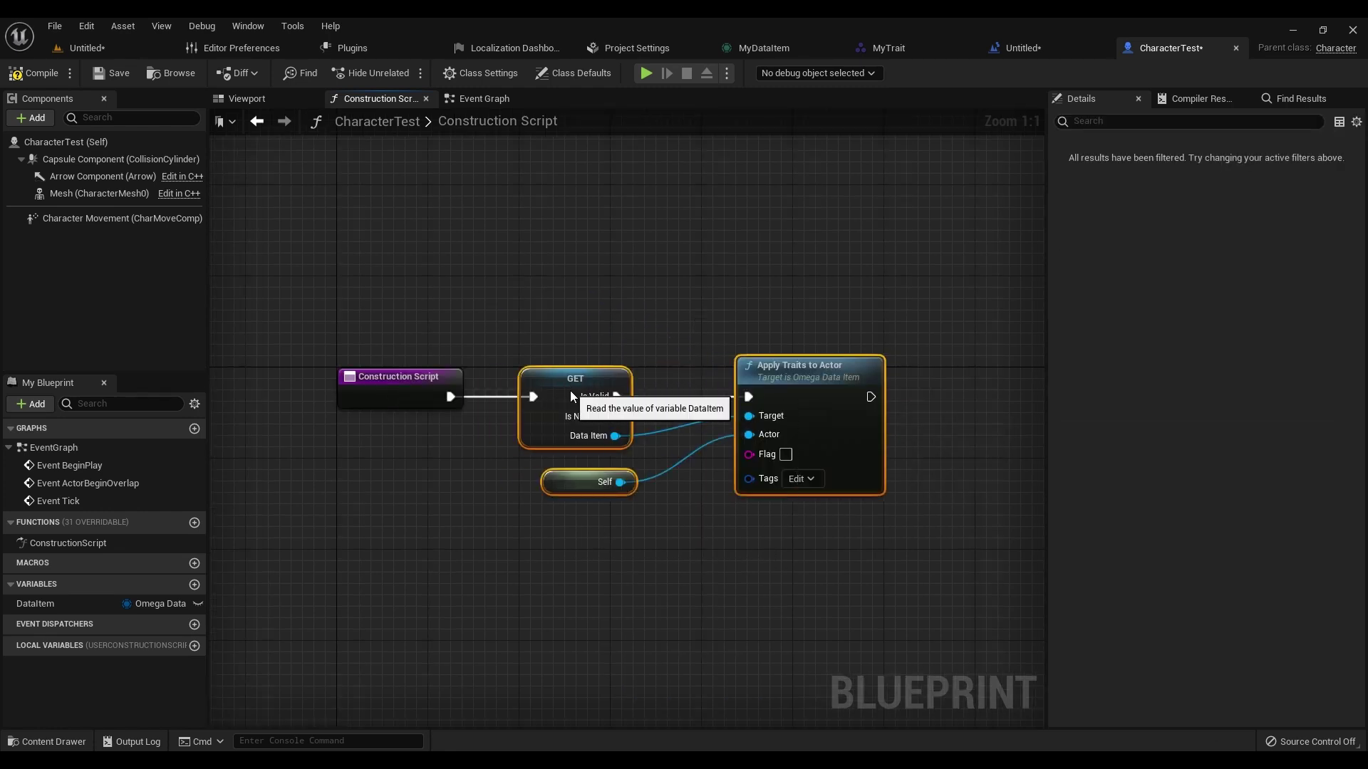
pyautogui.click(605, 300)
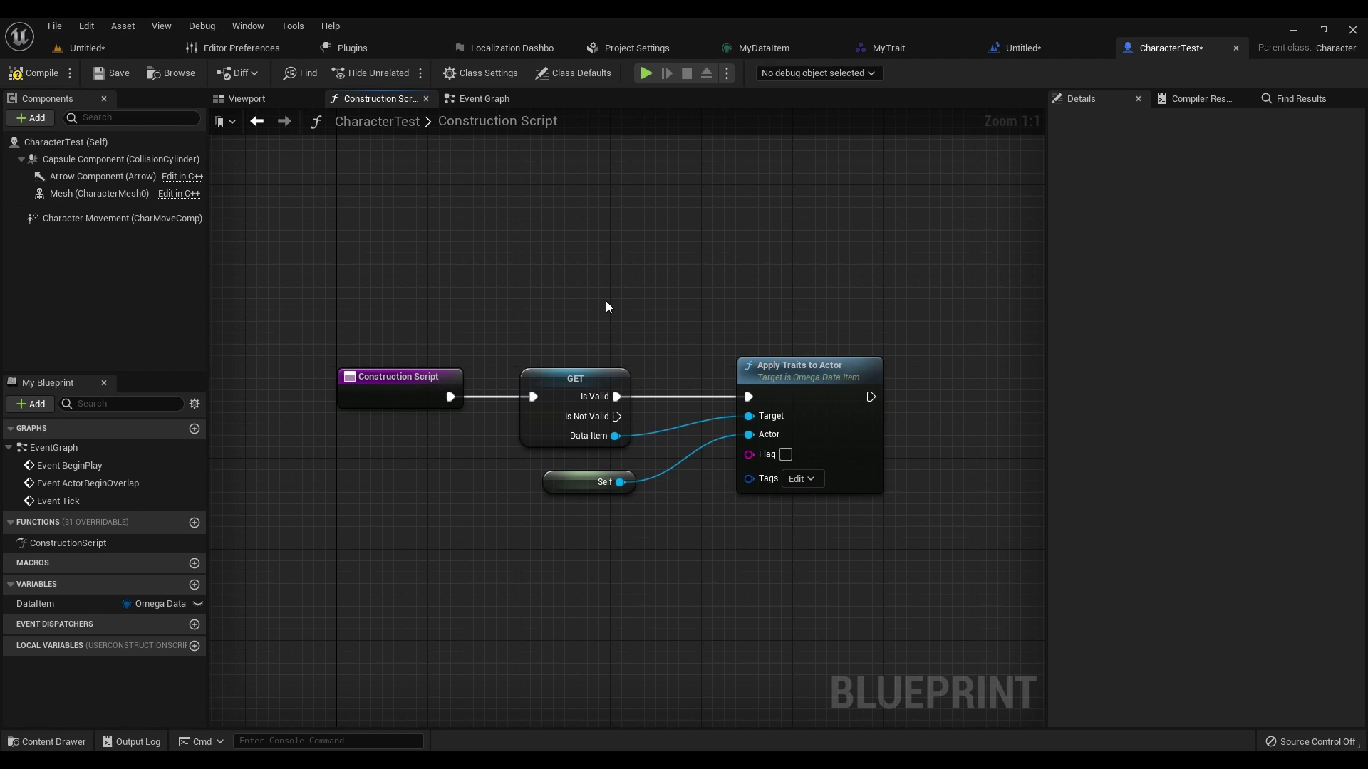
# Copy the SetCharacter flag from MyDataItem's skeletal mesh trait into the Flag input of Apply Traits to Actor
pyautogui.click(766, 47)
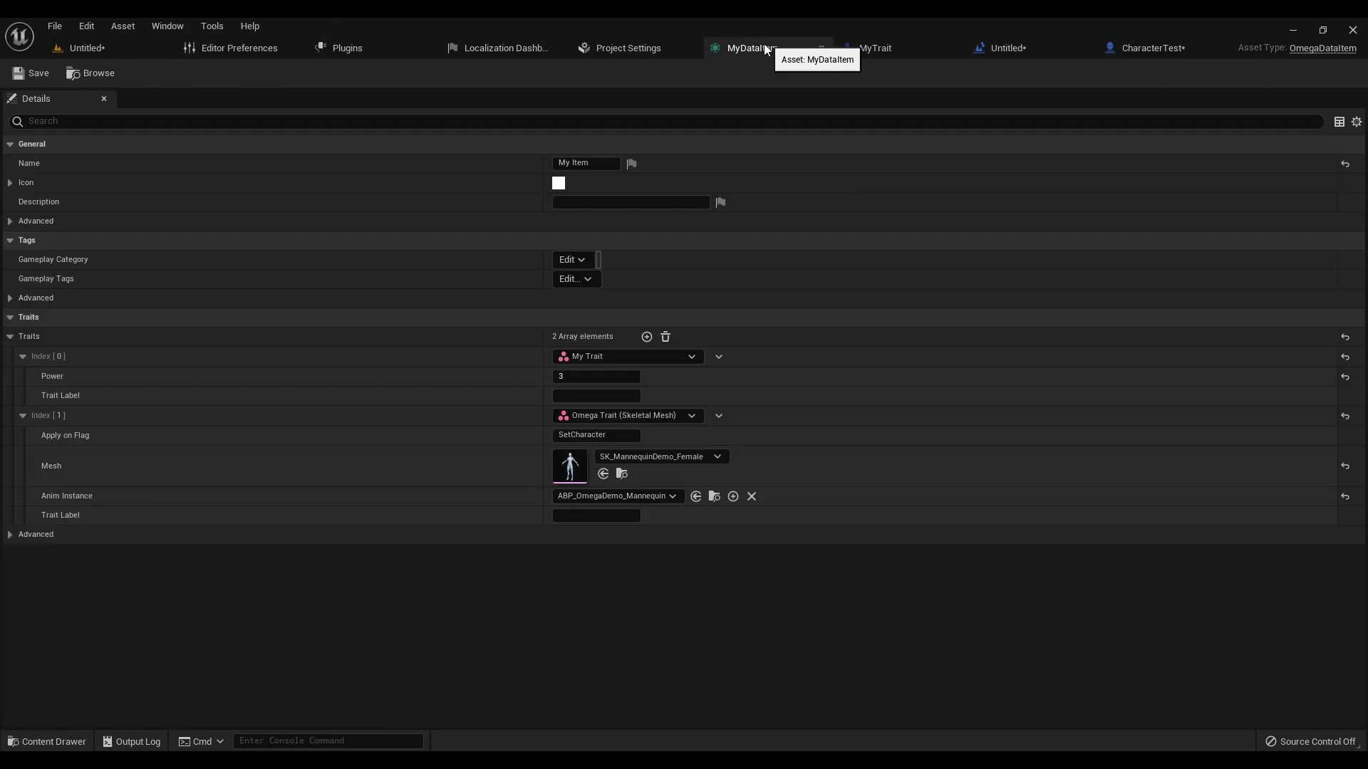
pyautogui.click(605, 436)
pyautogui.hotkey('ctrl', 'c')
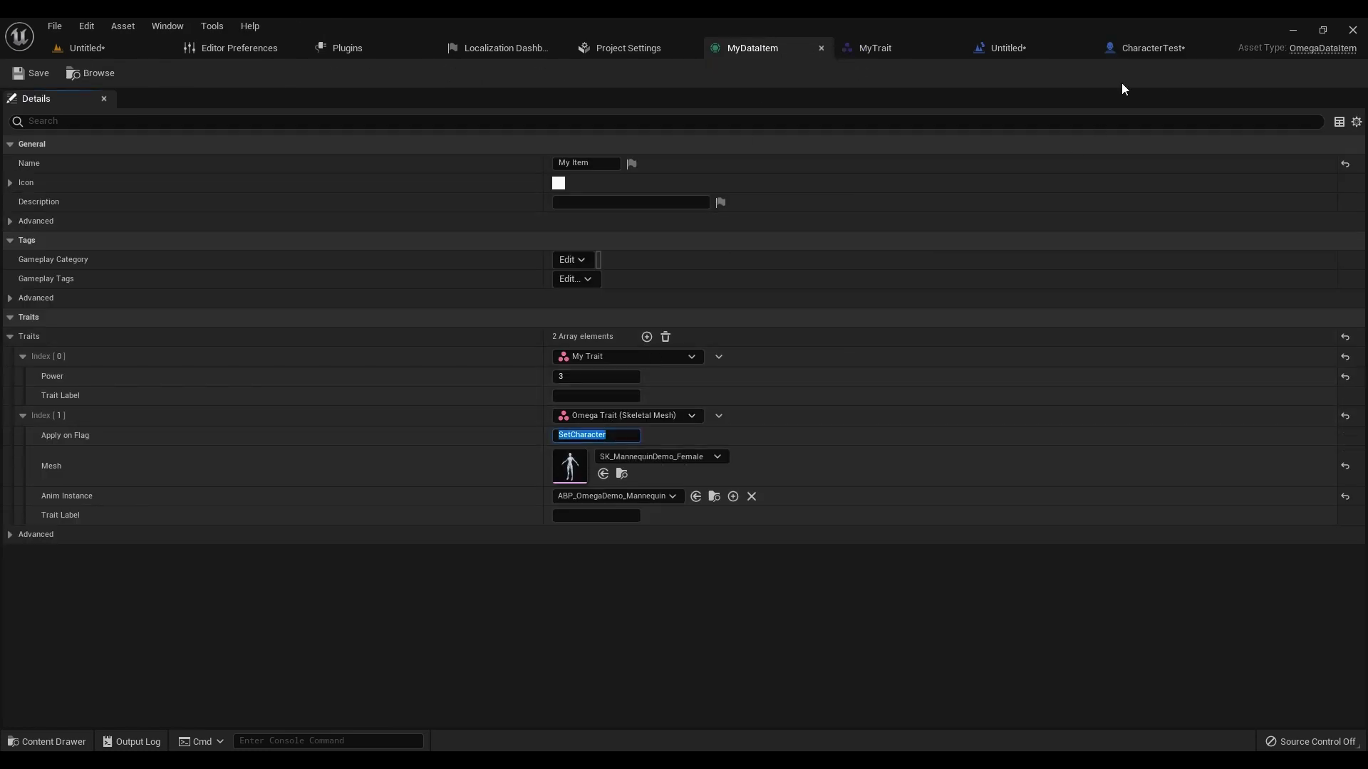
pyautogui.click(1144, 45)
pyautogui.click(788, 455)
pyautogui.hotkey('ctrl', 'v')
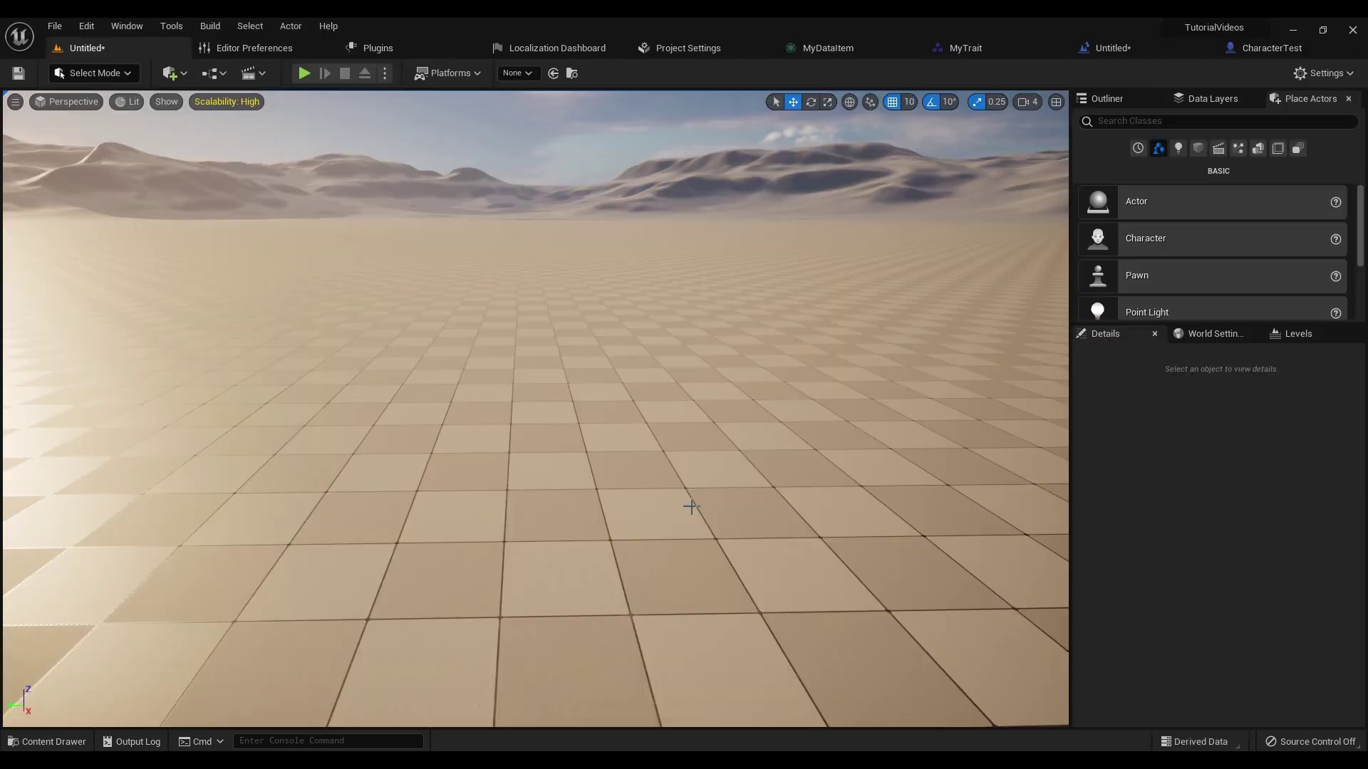
# Place CharacterTest in the level and set its Data Item to MyDataItem
pyautogui.hotkey('ctrl', 'space')
pyautogui.moveTo(269, 602); pyautogui.dragTo(574, 491)
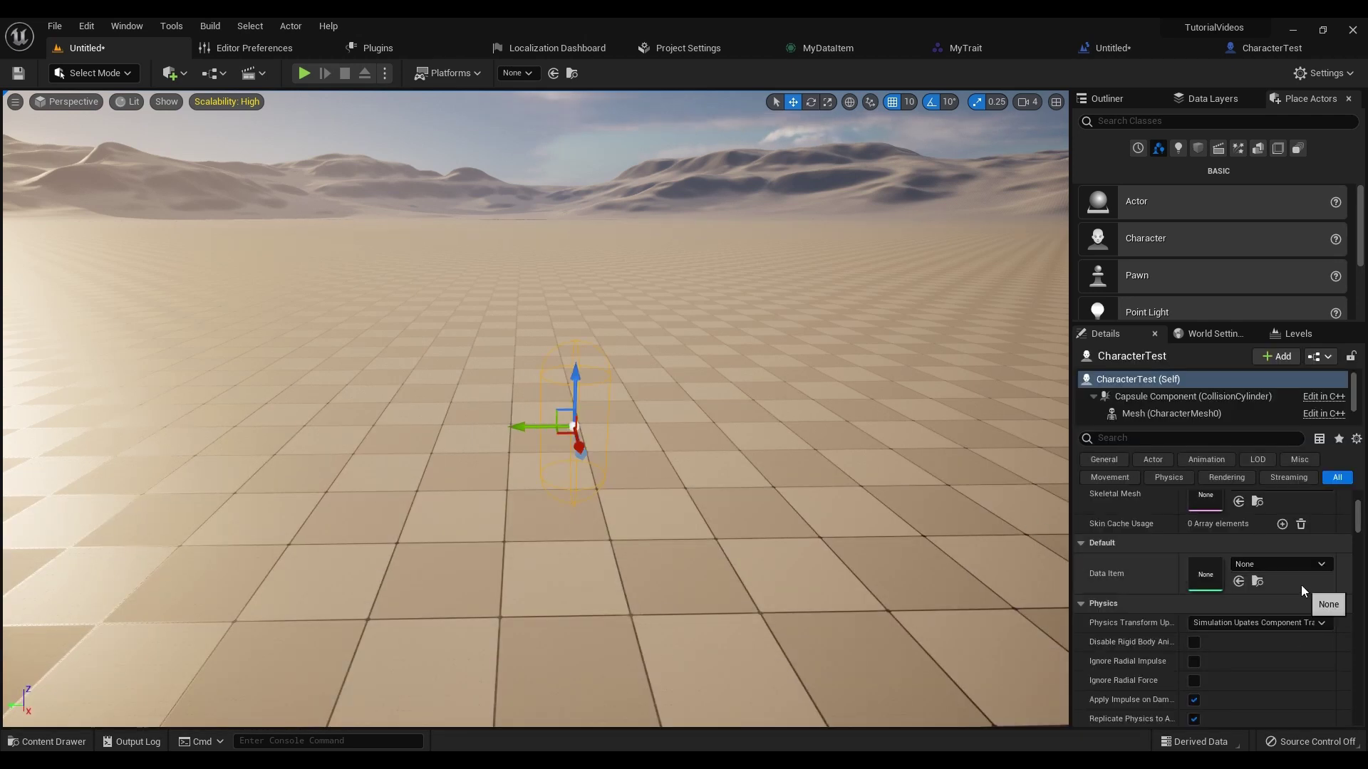
pyautogui.click(1294, 563)
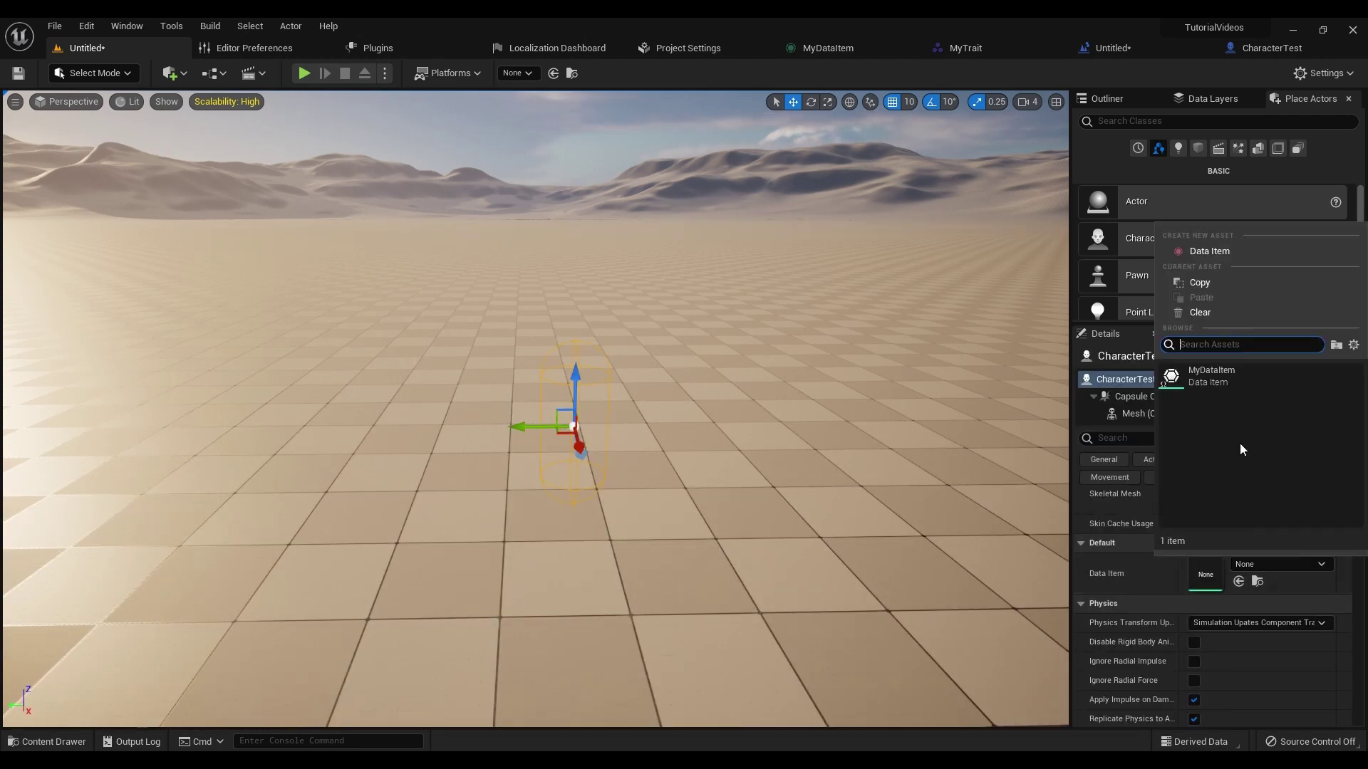
pyautogui.click(1232, 384)
pyautogui.moveTo(665, 468); pyautogui.dragTo(783, 464, button='right')
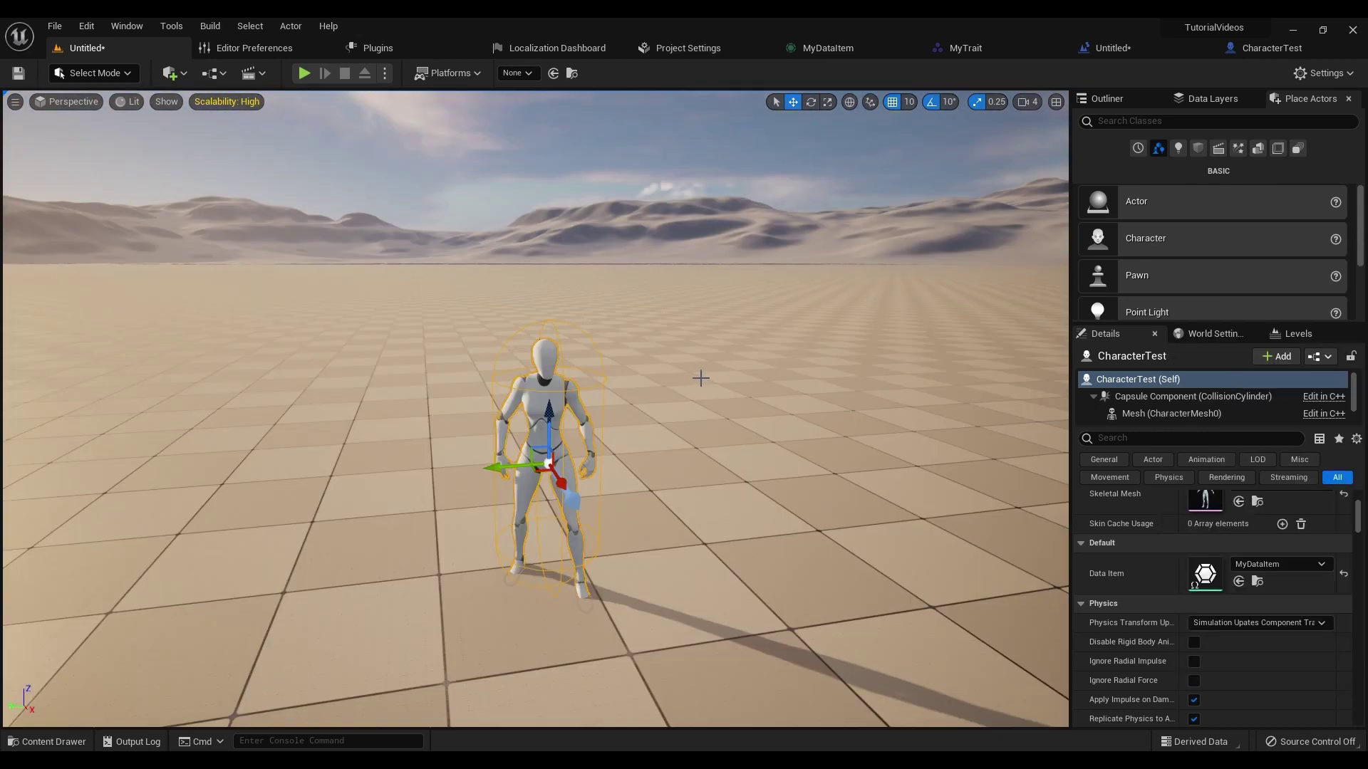
pyautogui.moveTo(701, 378); pyautogui.dragTo(688, 391, button='right')
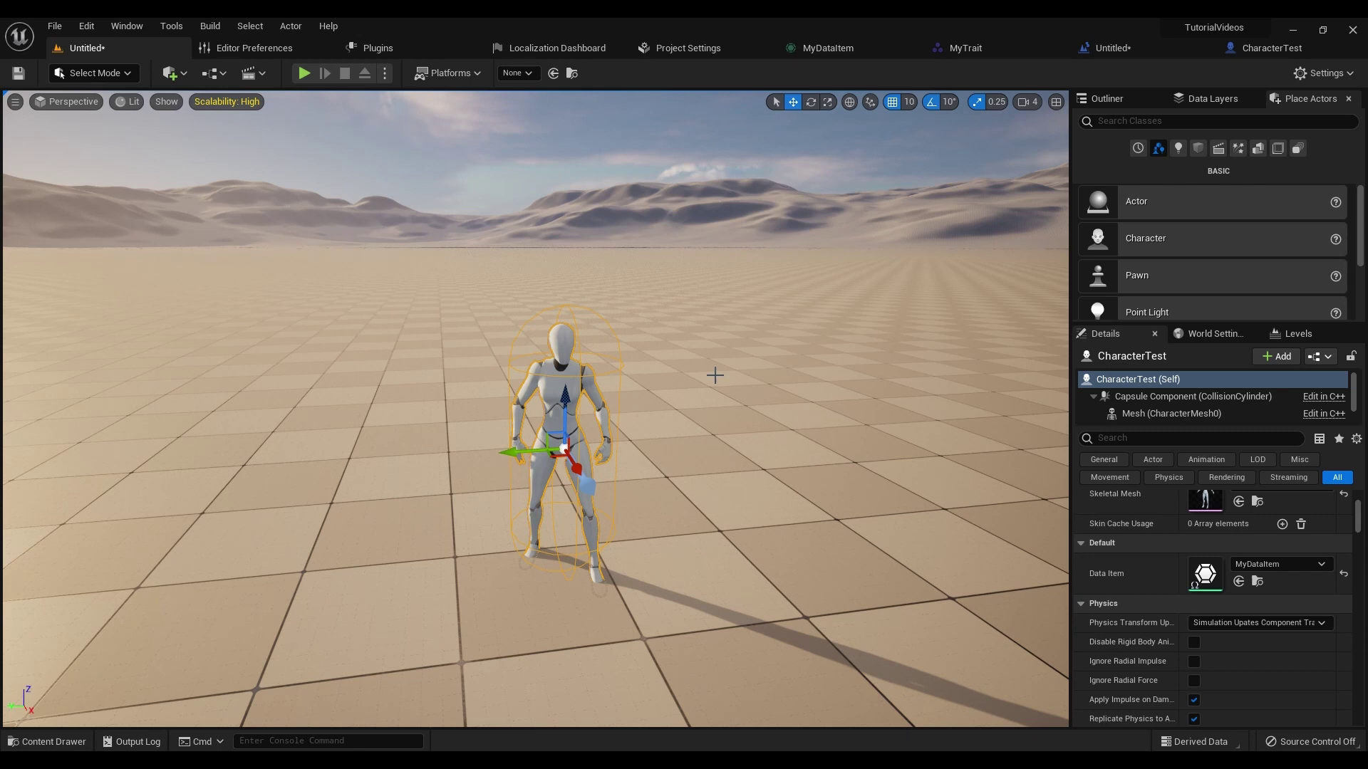
# Duplicate the MyDataItem asset and open the copy for editing
pyautogui.hotkey('ctrl', 'space')
pyautogui.click(334, 614)
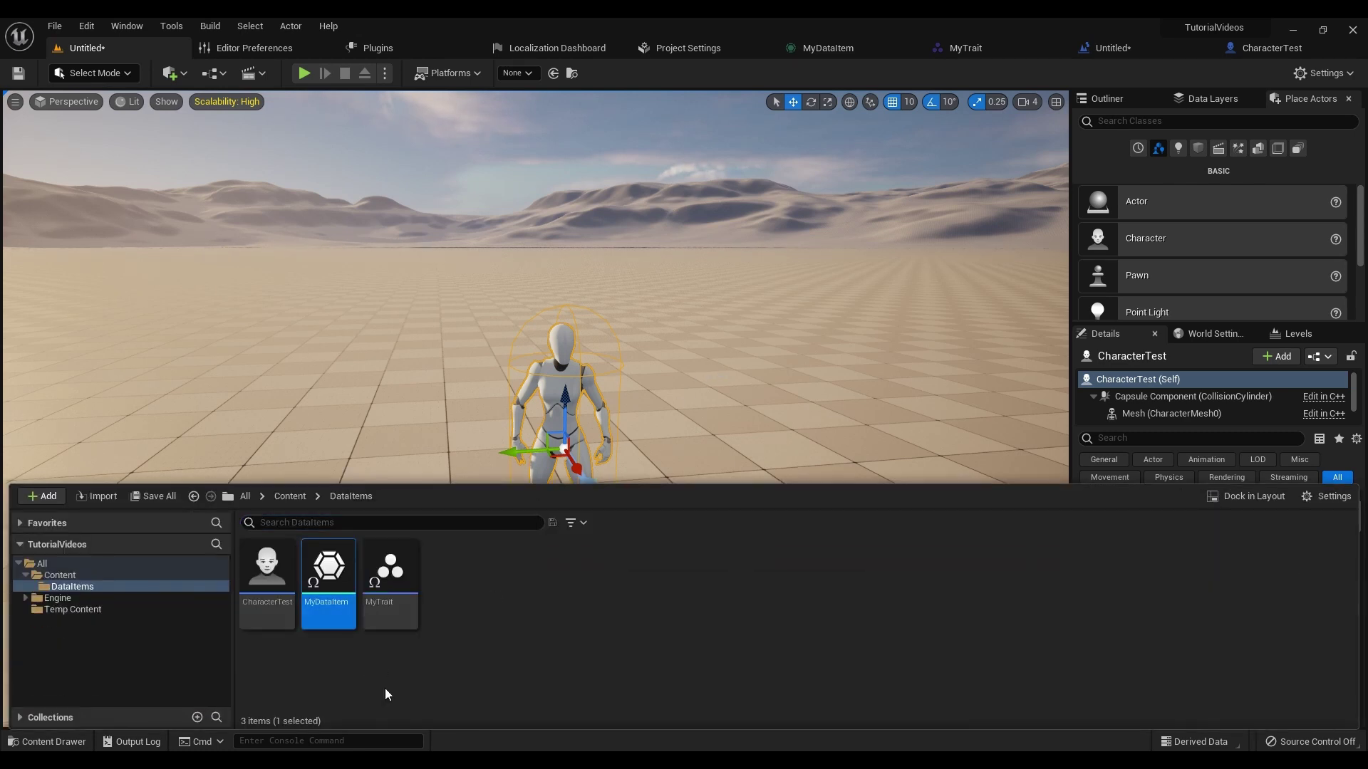
pyautogui.hotkey('ctrl', 'd')
pyautogui.doubleClick(390, 614)
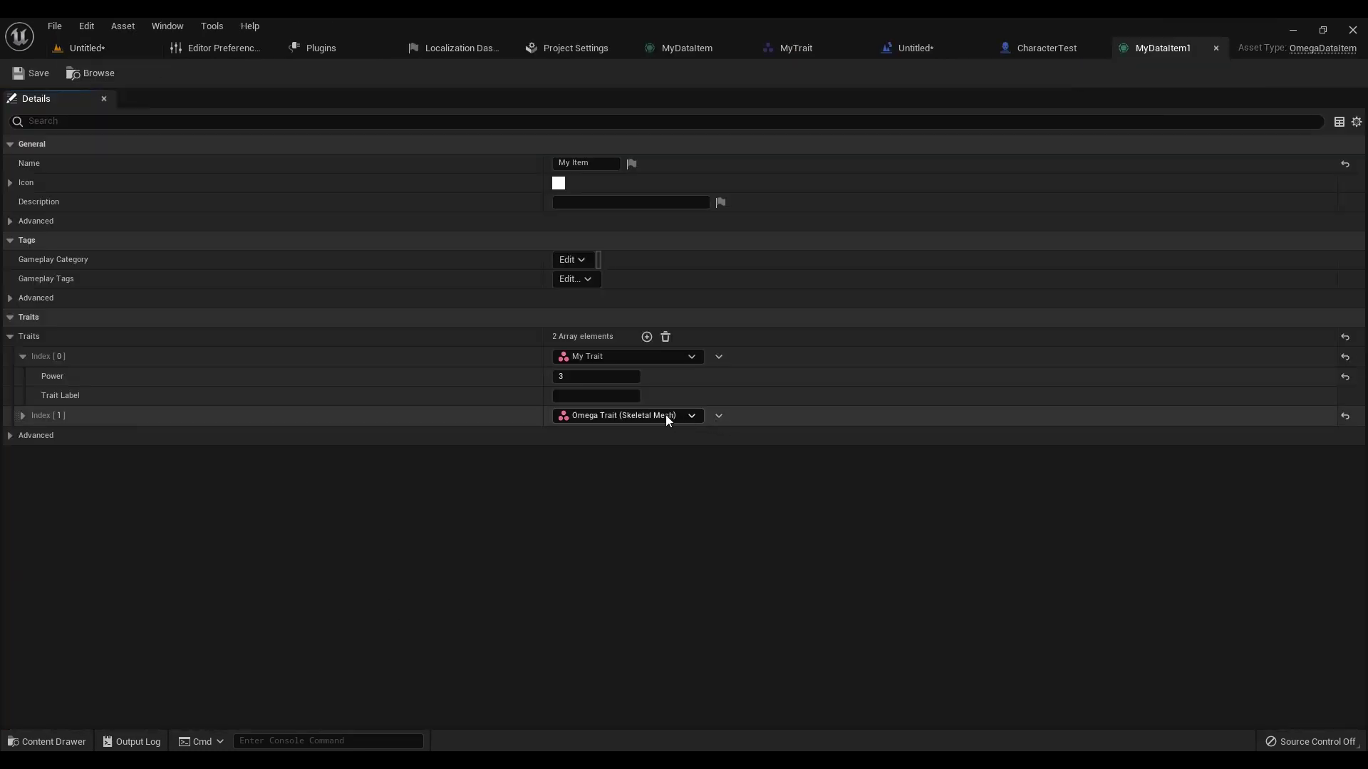
# Change the copied item's skeletal mesh to the blue mannequin and assign MyDataItem1 to the character in the level
pyautogui.click(527, 415)
pyautogui.click(631, 452)
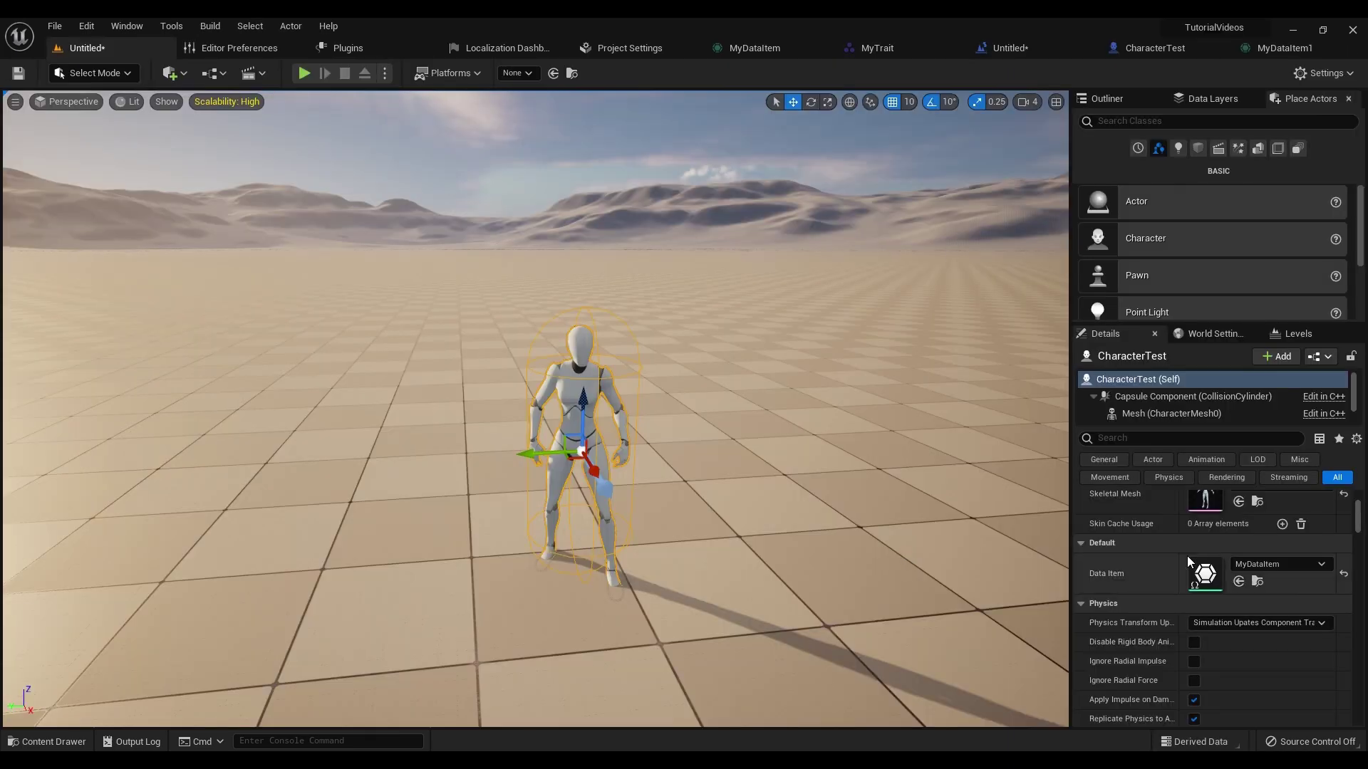
pyautogui.click(1276, 564)
pyautogui.click(1254, 401)
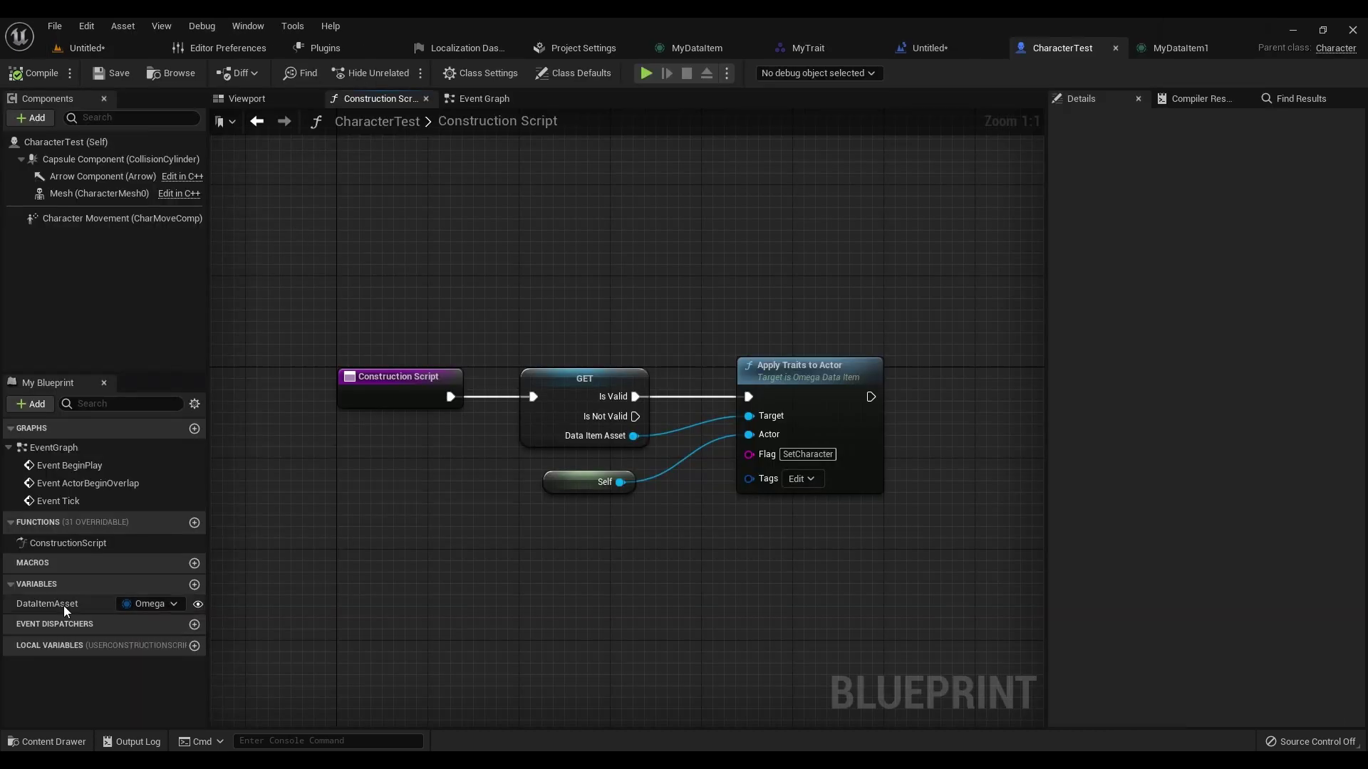
# Add a Data Item component to CharacterTest and create a Set Data Item node from it in the construction script
pyautogui.click(31, 117)
pyautogui.write('data')
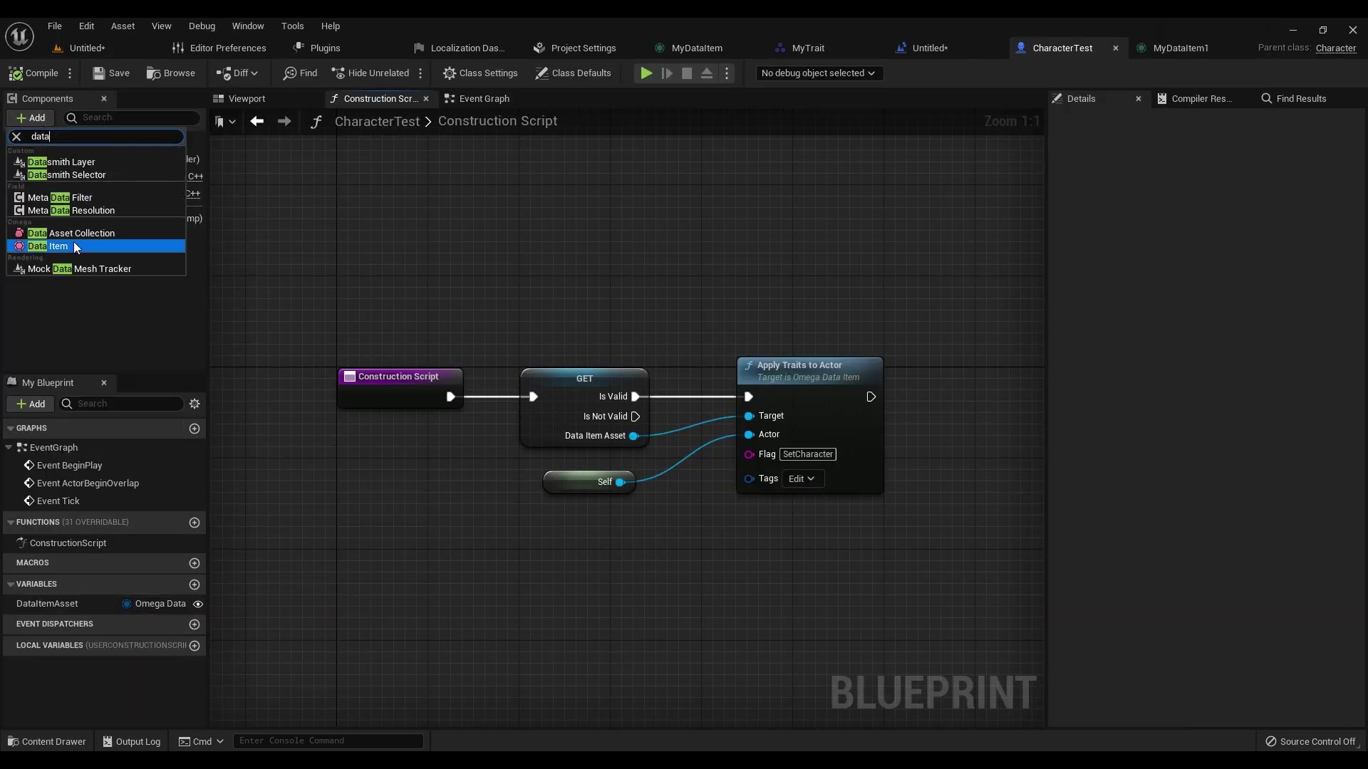
pyautogui.click(74, 247)
pyautogui.moveTo(61, 218); pyautogui.dragTo(600, 285)
pyautogui.write('set')
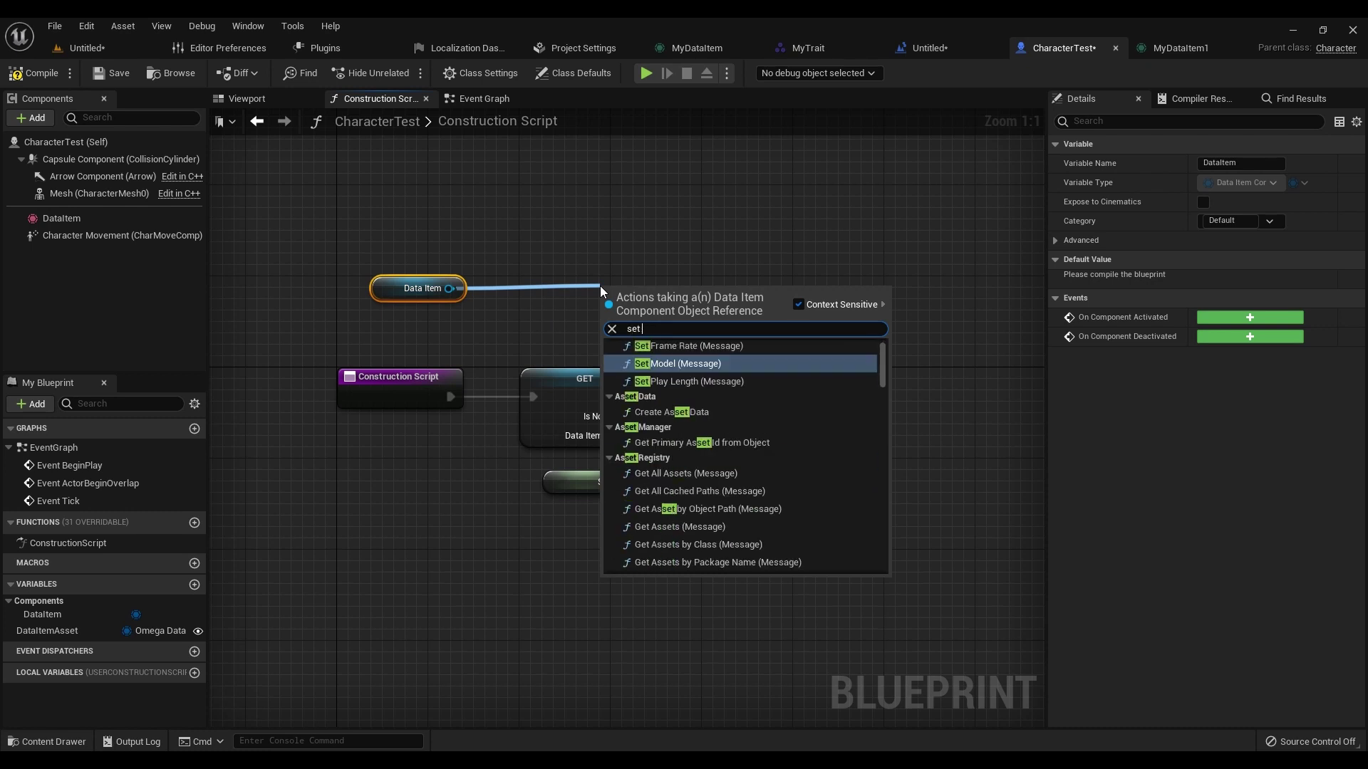
pyautogui.write(' data')
pyautogui.click(682, 364)
pyautogui.moveTo(683, 363); pyautogui.dragTo(682, 329)
# Delete the validated get, Self and Apply Traits to Actor nodes and connect Construction Script to Set Data Item
pyautogui.moveTo(886, 549); pyautogui.dragTo(570, 420)
pyautogui.press('Delete')
pyautogui.moveTo(638, 312); pyautogui.dragTo(629, 382)
pyautogui.moveTo(451, 397); pyautogui.dragTo(600, 362)
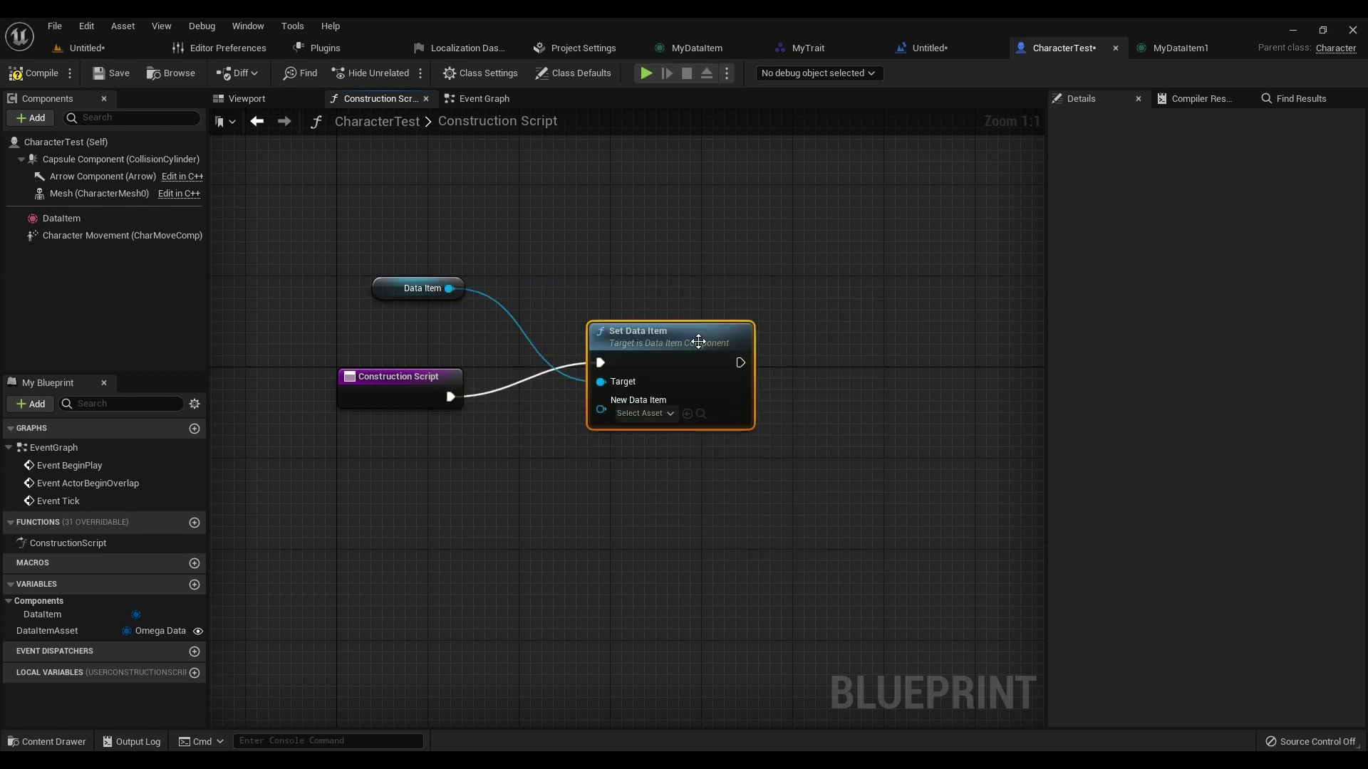
pyautogui.moveTo(699, 342); pyautogui.dragTo(674, 376)
# Connect the DataItemAsset variable to the New Data Item input and enter the SetCharacter flag on the DataItem component
pyautogui.moveTo(128, 631); pyautogui.dragTo(578, 434)
pyautogui.click(61, 218)
pyautogui.click(1241, 339)
pyautogui.write('Set C')
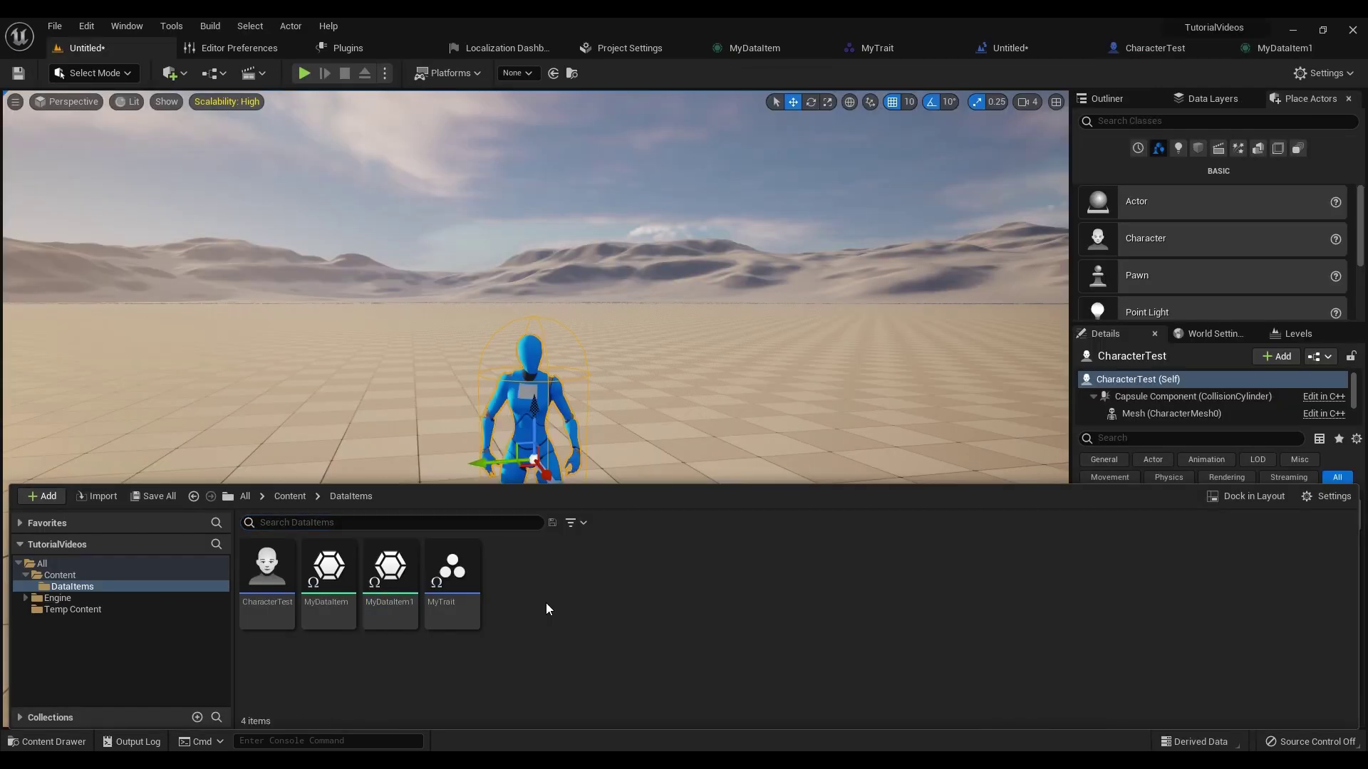
# Create an Omega data trait collection asset named Collection_RedMan in the DataItems folder
pyautogui.rightClick(546, 603)
pyautogui.moveTo(610, 489)
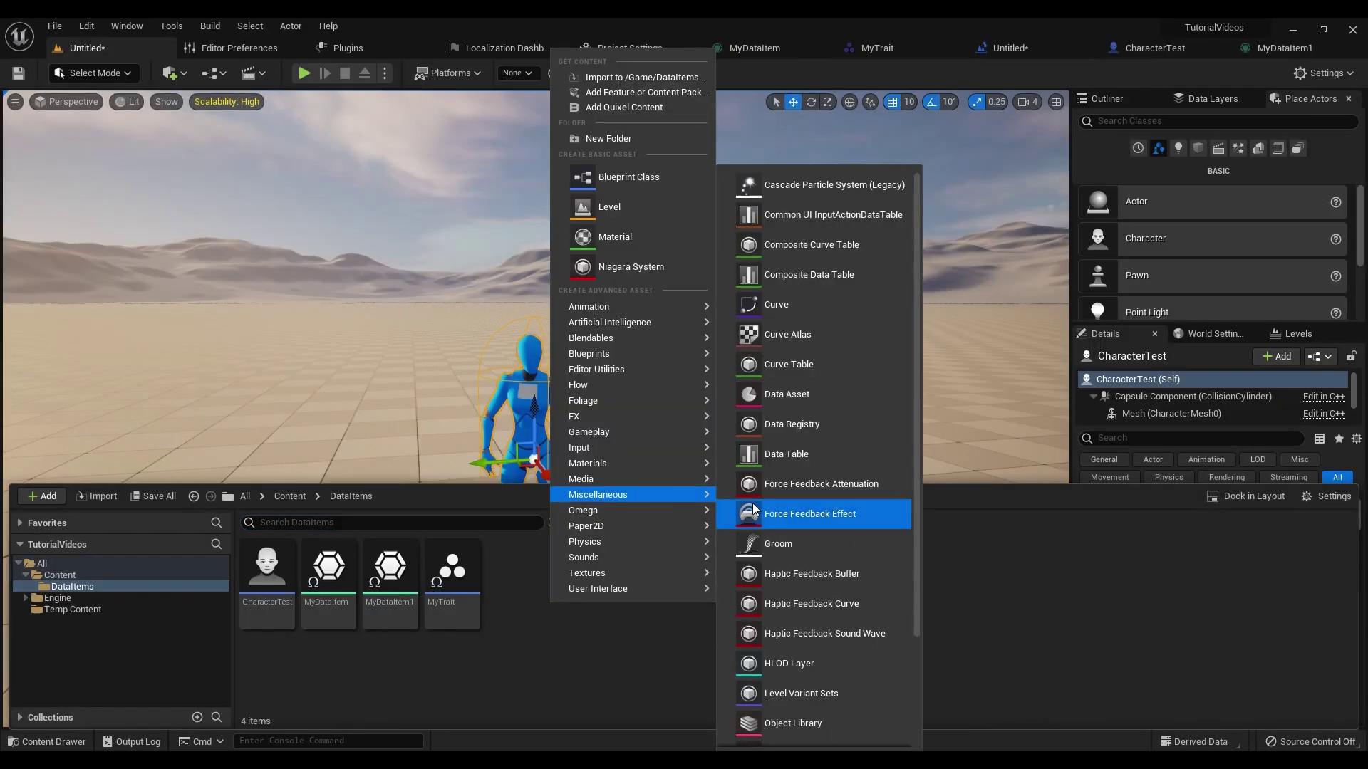
pyautogui.click(780, 397)
pyautogui.write('data trai')
pyautogui.click(677, 289)
pyautogui.click(824, 349)
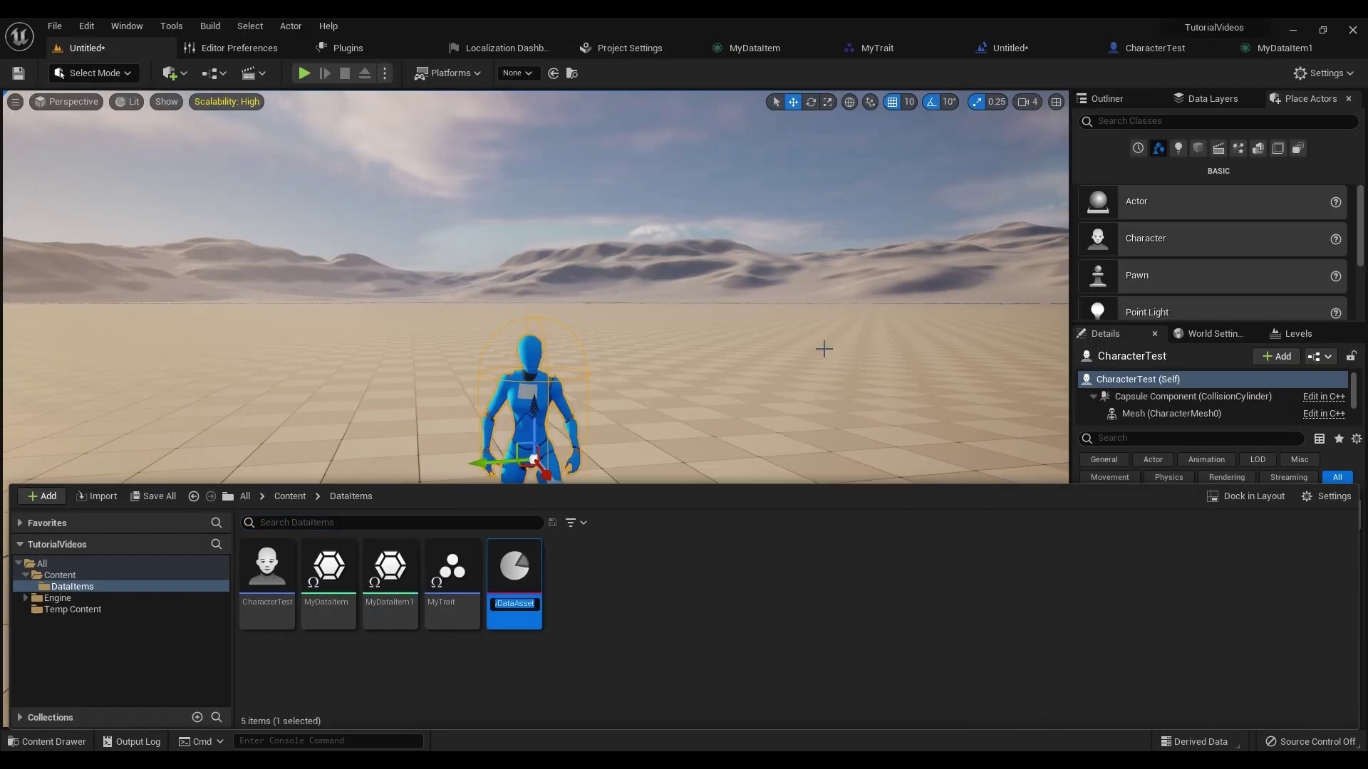
pyautogui.write('Collection_Blah')
pyautogui.press('Return')
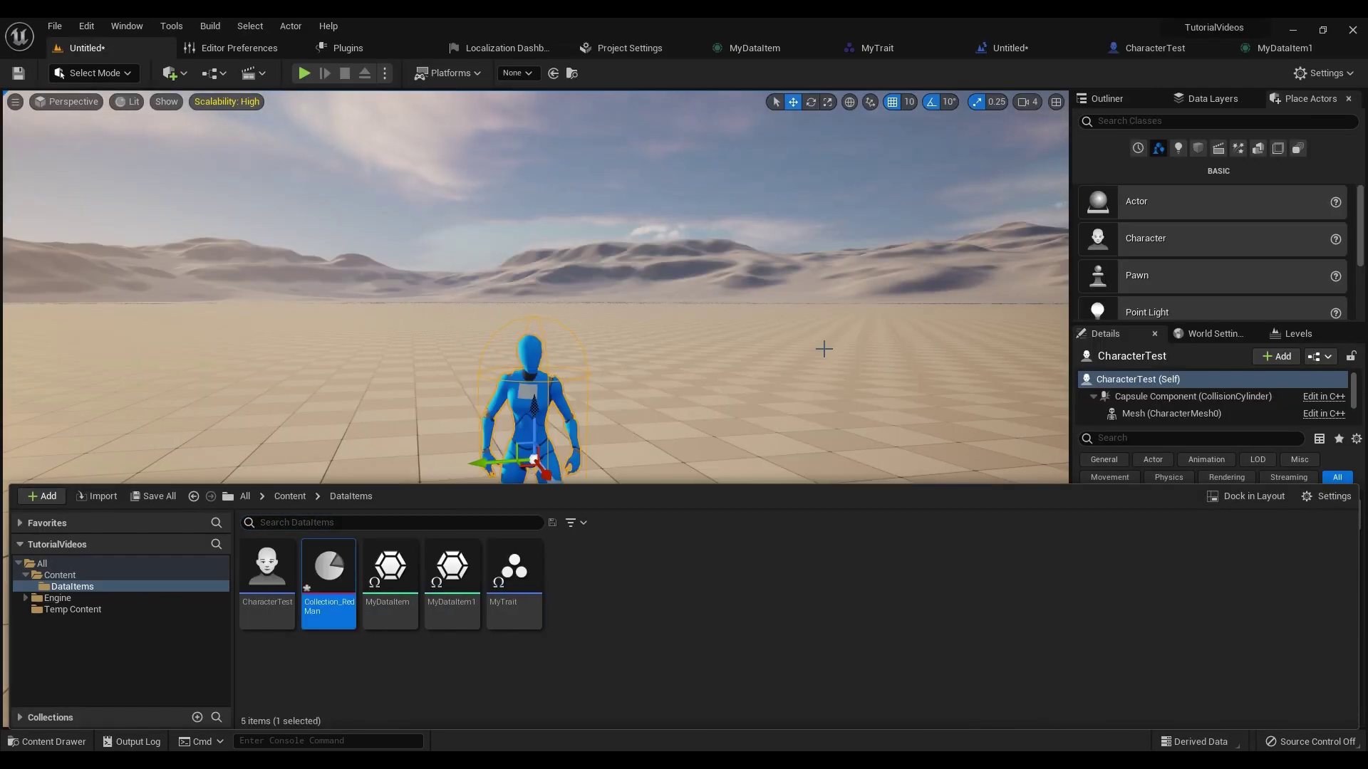
# Open Collection_RedMan and add an Omega Trait (Skeletal Mesh) to its traits
pyautogui.doubleClick(317, 606)
pyautogui.click(647, 164)
pyautogui.click(647, 183)
pyautogui.click(627, 256)
pyautogui.click(23, 184)
# Set the collection trait's mesh to SK_MannequinDemo_Female_red and its anim instance to ABP_OmegaDemo_Mannequin
pyautogui.click(638, 223)
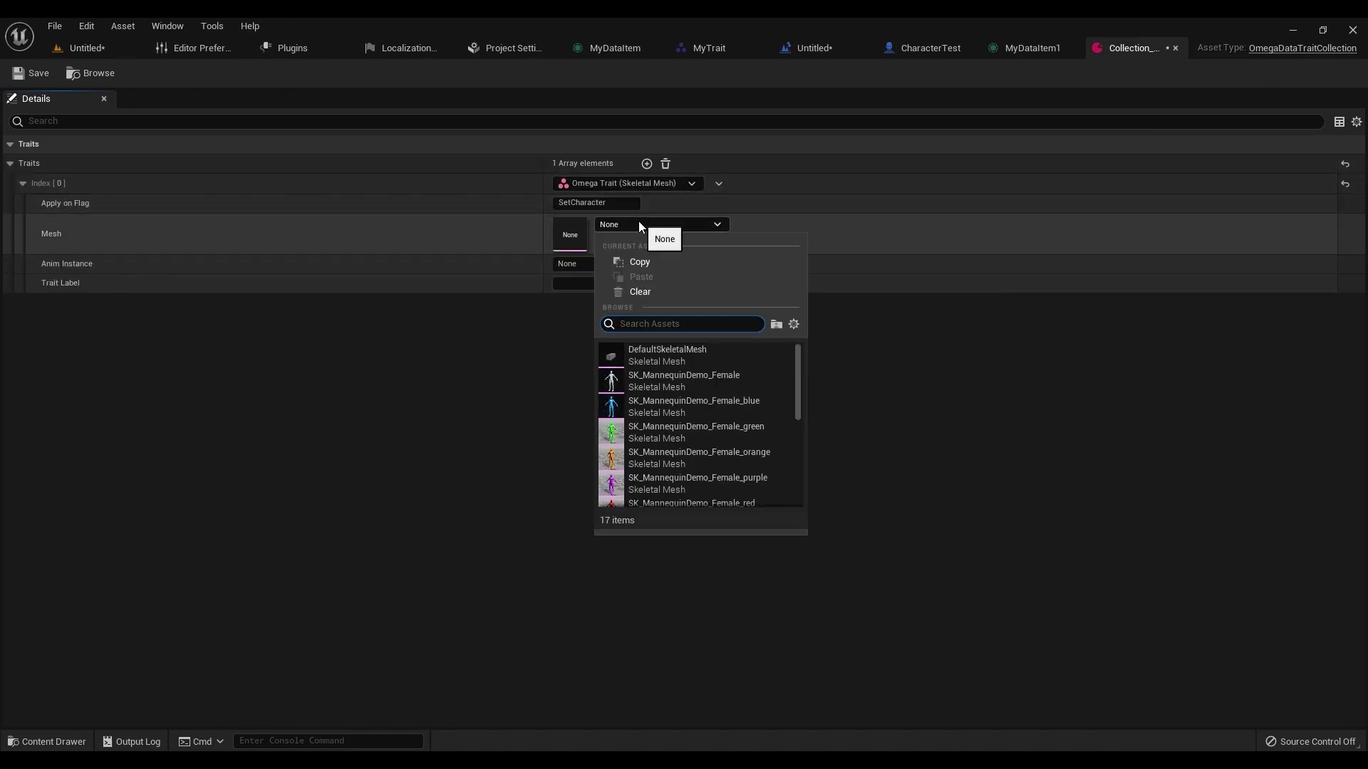
pyautogui.scroll(-2, 734, 456)
pyautogui.click(746, 466)
pyautogui.click(597, 264)
pyautogui.click(637, 313)
# Add a second trait to Collection_RedMan of type Trait Attribute Modifier and set its attribute to DemoAtb_Health
pyautogui.click(647, 164)
pyautogui.click(627, 302)
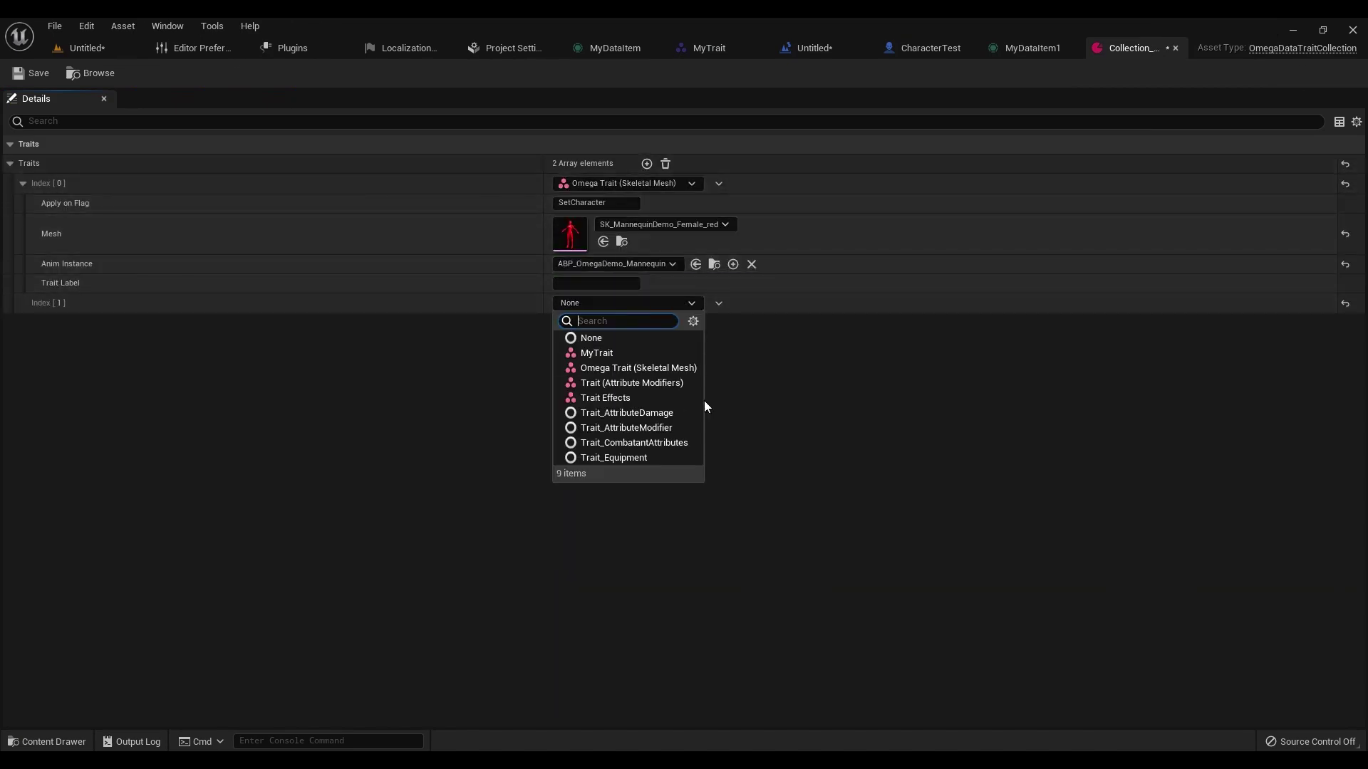
pyautogui.click(641, 412)
pyautogui.click(627, 303)
pyautogui.click(665, 427)
pyautogui.click(655, 325)
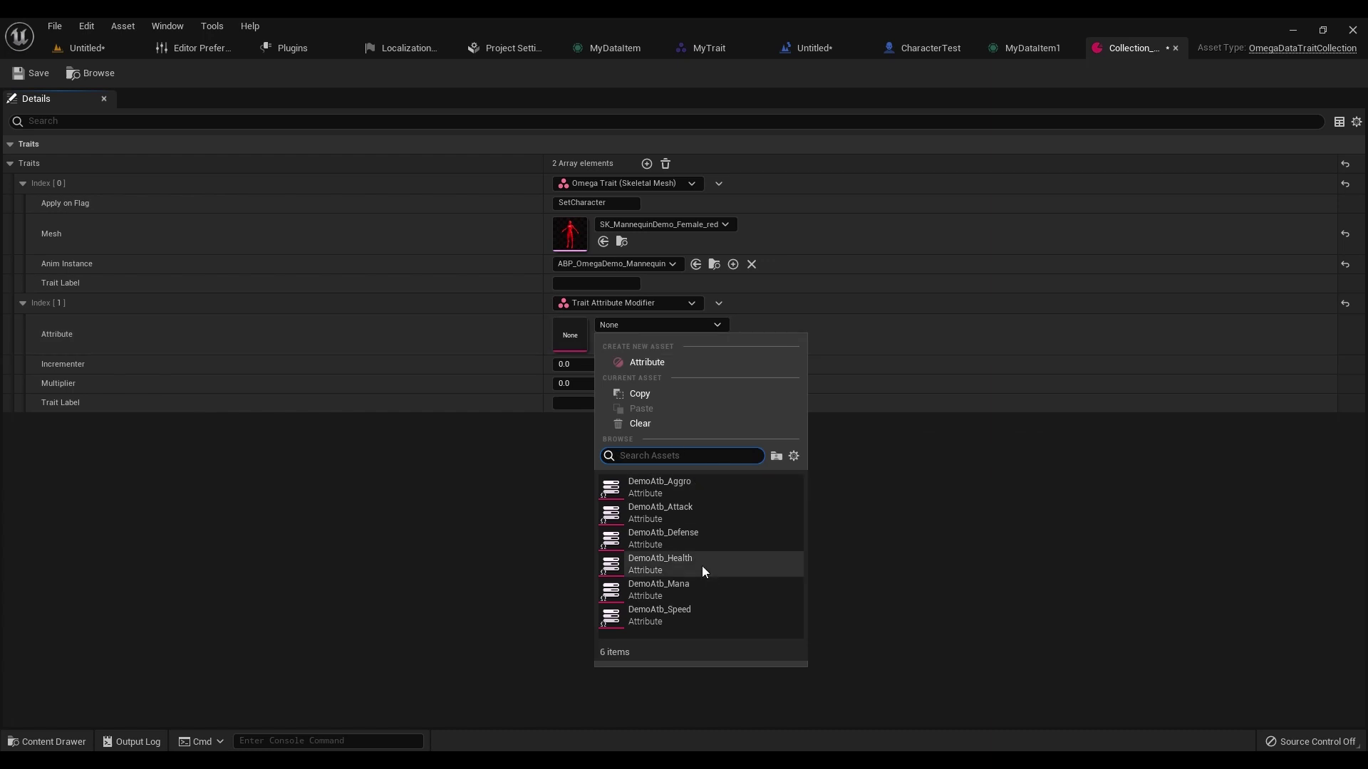
pyautogui.click(702, 566)
# Clear the individual traits of MyDataItem1, add Collection_RedMan to its Trait Collections, and save the asset
pyautogui.click(1032, 48)
pyautogui.click(666, 337)
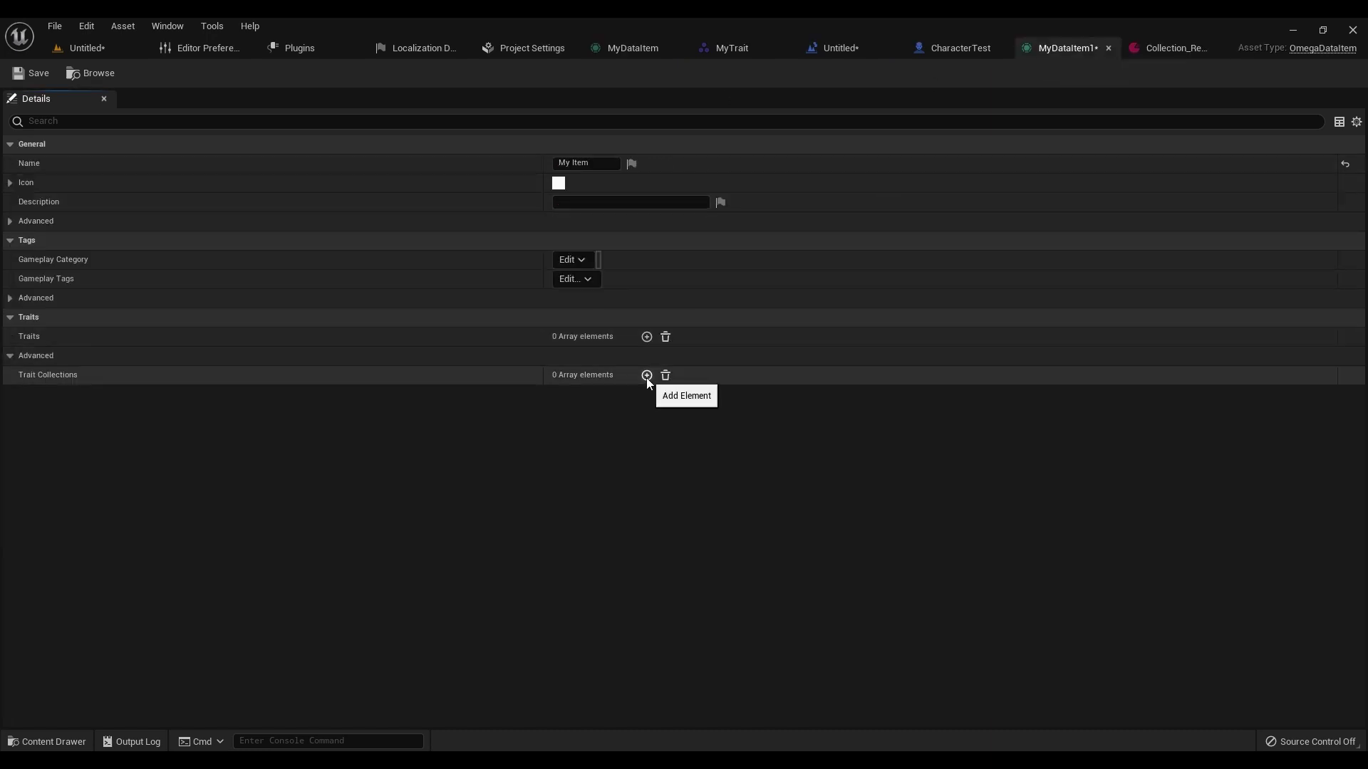
pyautogui.click(646, 376)
pyautogui.click(641, 396)
pyautogui.click(627, 525)
pyautogui.click(21, 75)
# Select MyDataItem1 in the DataItems folder and assign it as the data item asset of the CharacterTest placed in the level
pyautogui.click(86, 48)
pyautogui.click(47, 741)
pyautogui.click(452, 607)
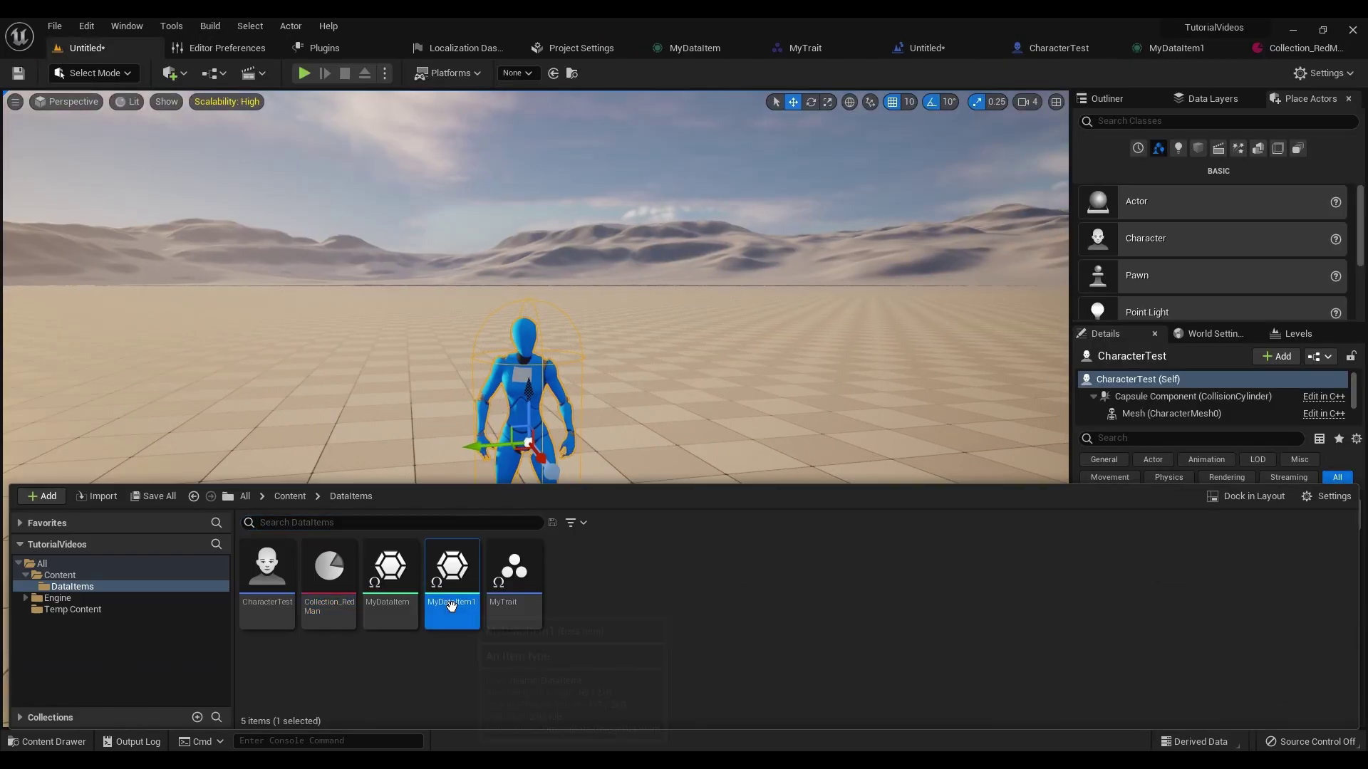
pyautogui.moveTo(513, 357); pyautogui.dragTo(498, 371, button='right')
pyautogui.click(1345, 623)
pyautogui.click(1282, 614)
pyautogui.click(1236, 449)
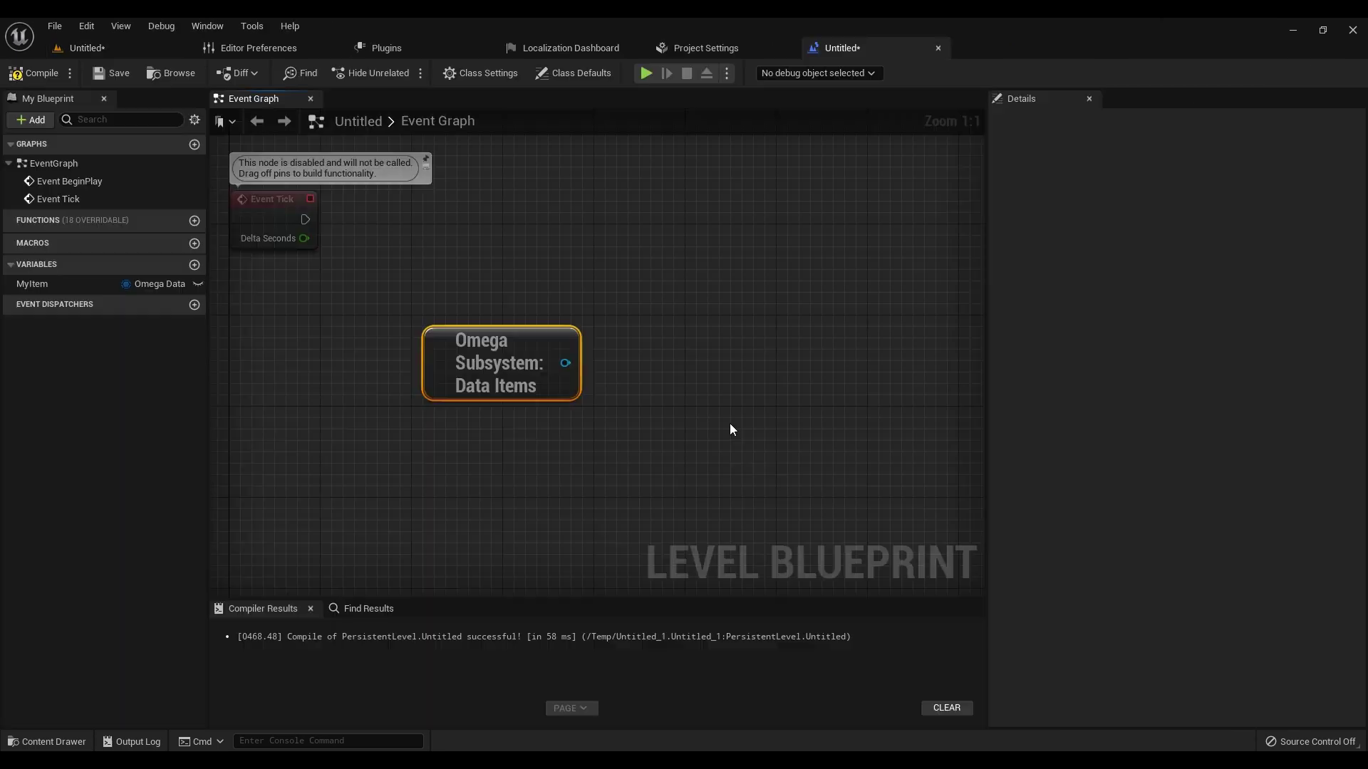
# In the level blueprint, add a Get All Data Items node connected to the Omega Subsystem: Data Items node
pyautogui.moveTo(565, 384); pyautogui.dragTo(547, 384)
pyautogui.click(596, 396)
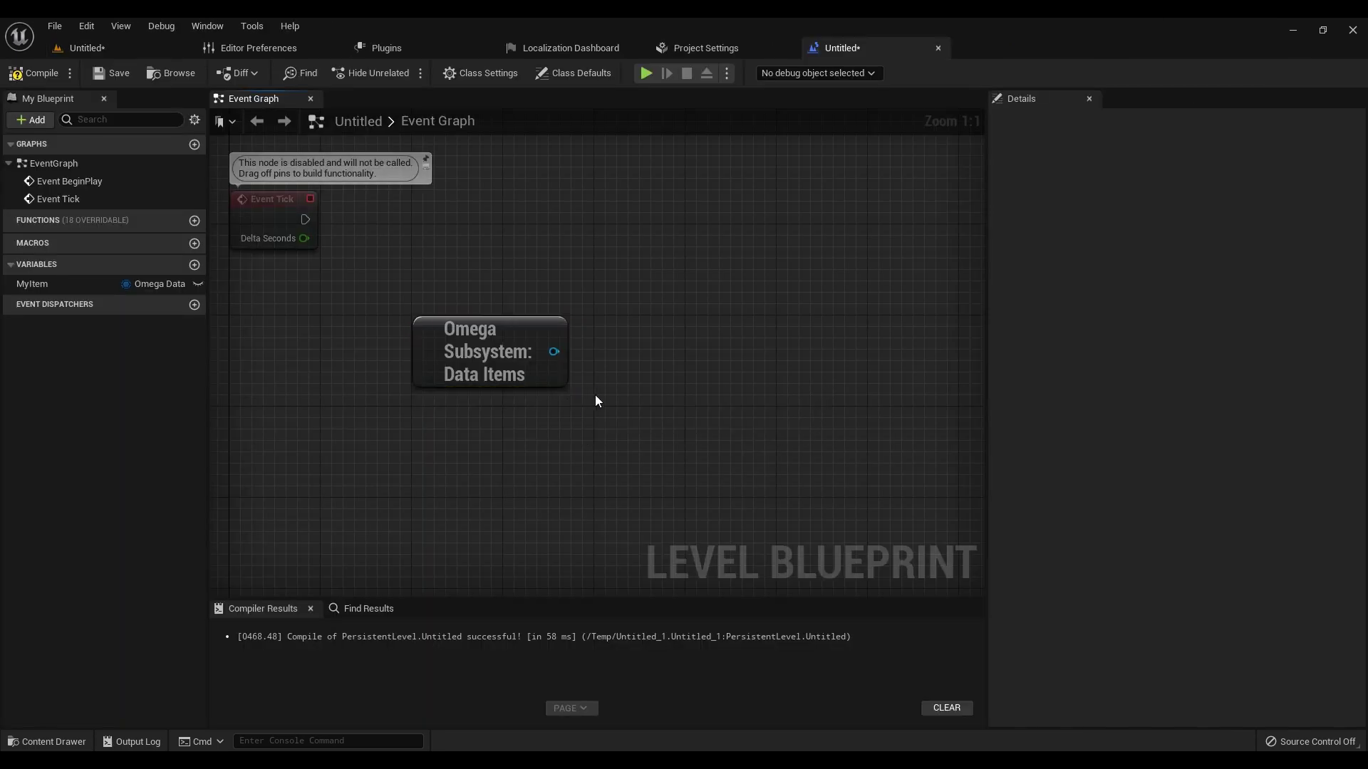
pyautogui.moveTo(554, 352); pyautogui.dragTo(649, 268)
pyautogui.write('get all dat')
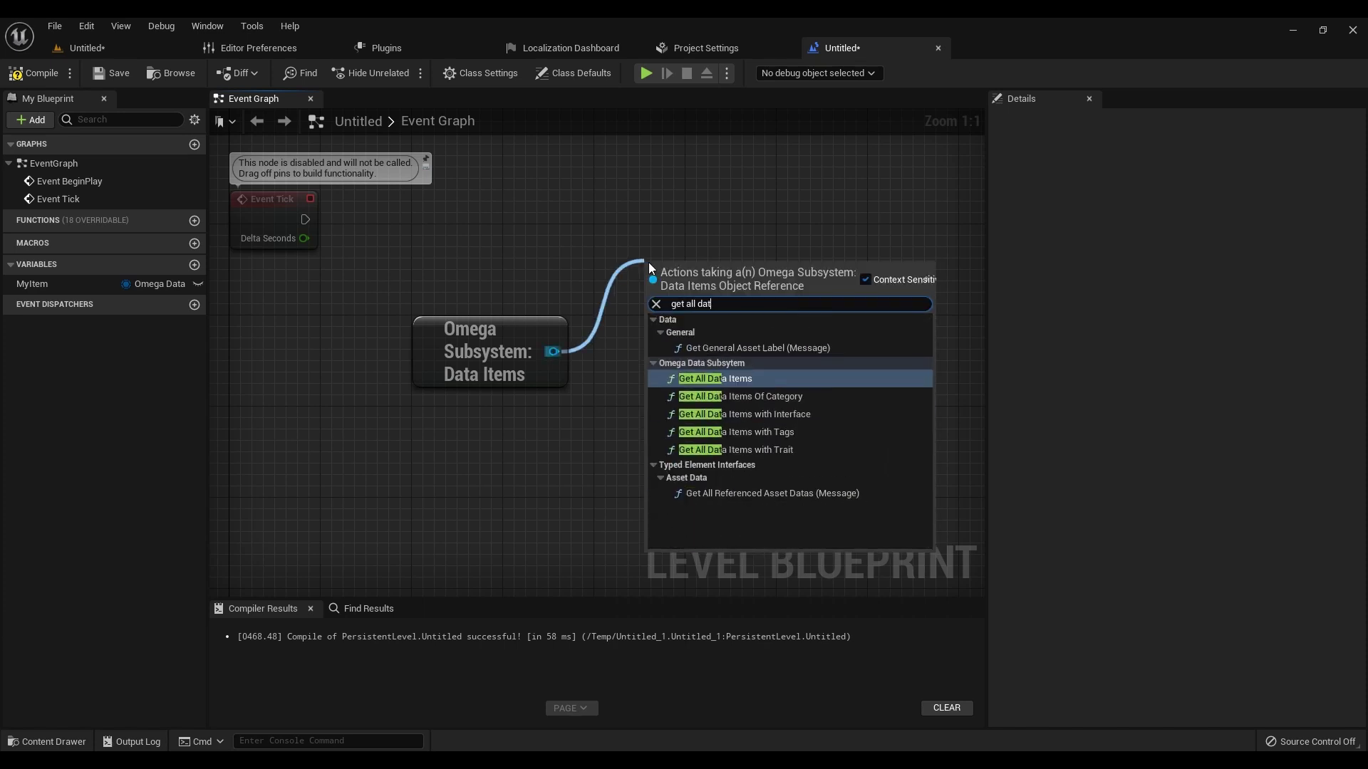
pyautogui.press('Return')
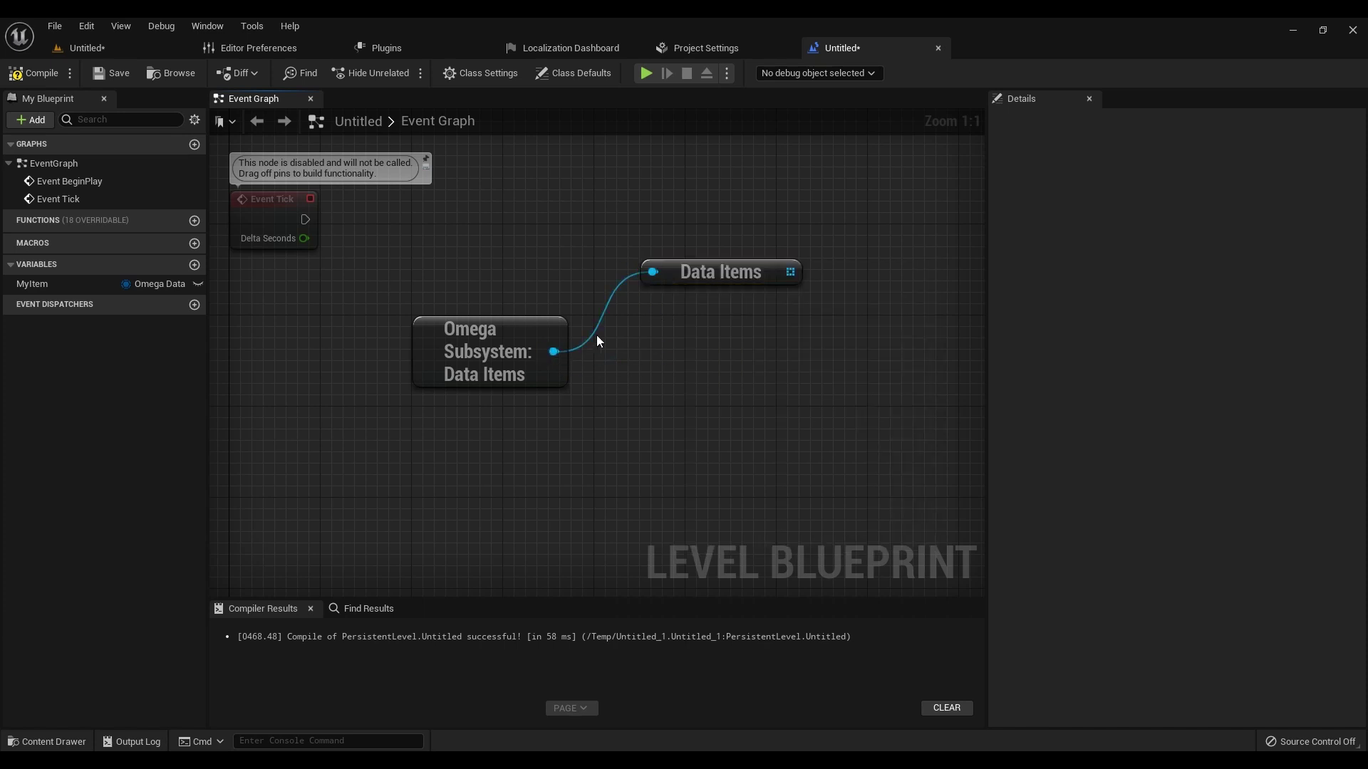
# Add a Get All Data Items Of Category node from the Omega subsystem and place it below the Data Items node
pyautogui.moveTo(553, 351); pyautogui.dragTo(679, 323)
pyautogui.write('get')
pyautogui.press('Down')
pyautogui.press('Down')
pyautogui.click(776, 556)
pyautogui.moveTo(788, 337); pyautogui.dragTo(754, 314)
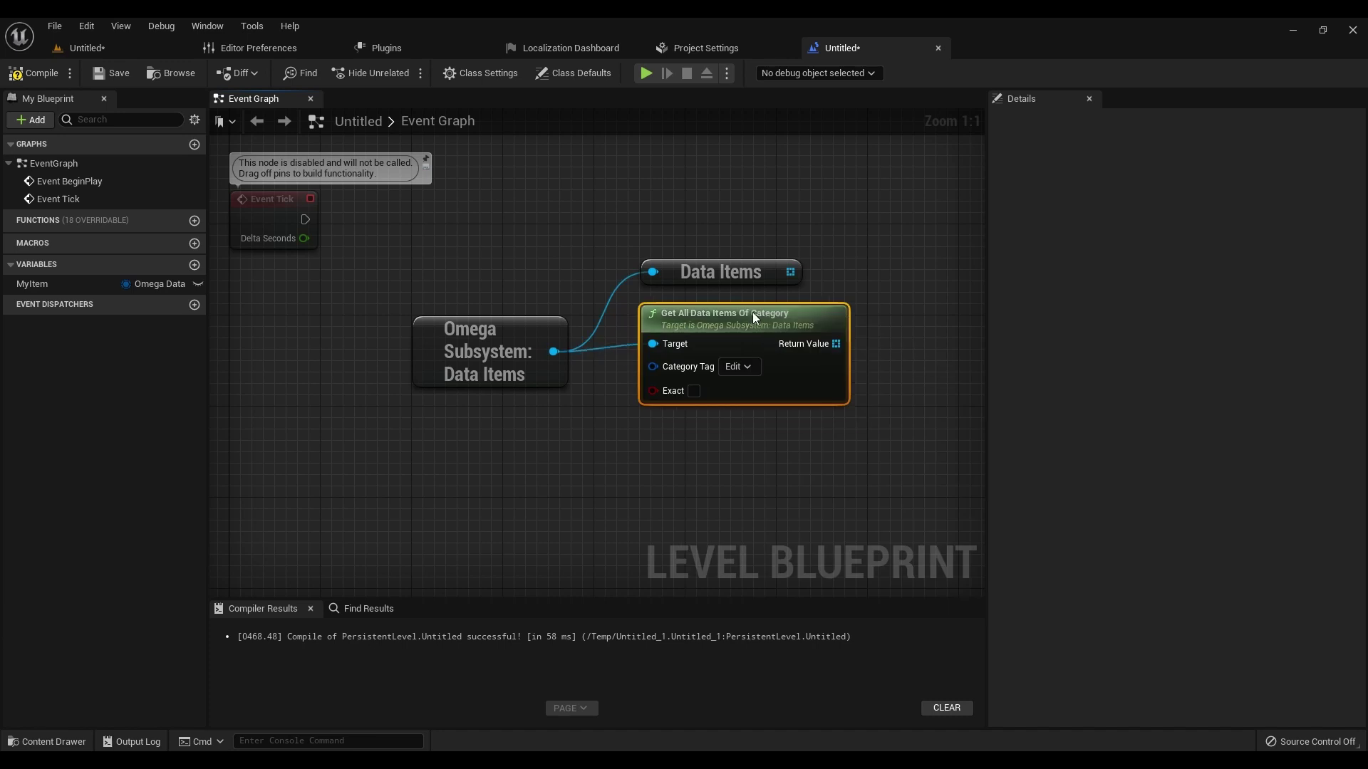
# Add a Get All Data Items with Trait node from the Omega subsystem below the category node
pyautogui.moveTo(554, 352); pyautogui.dragTo(700, 443)
pyautogui.write('get trait')
pyautogui.press('Return')
pyautogui.click(889, 418)
pyautogui.moveTo(888, 417); pyautogui.dragTo(835, 409, button='right')
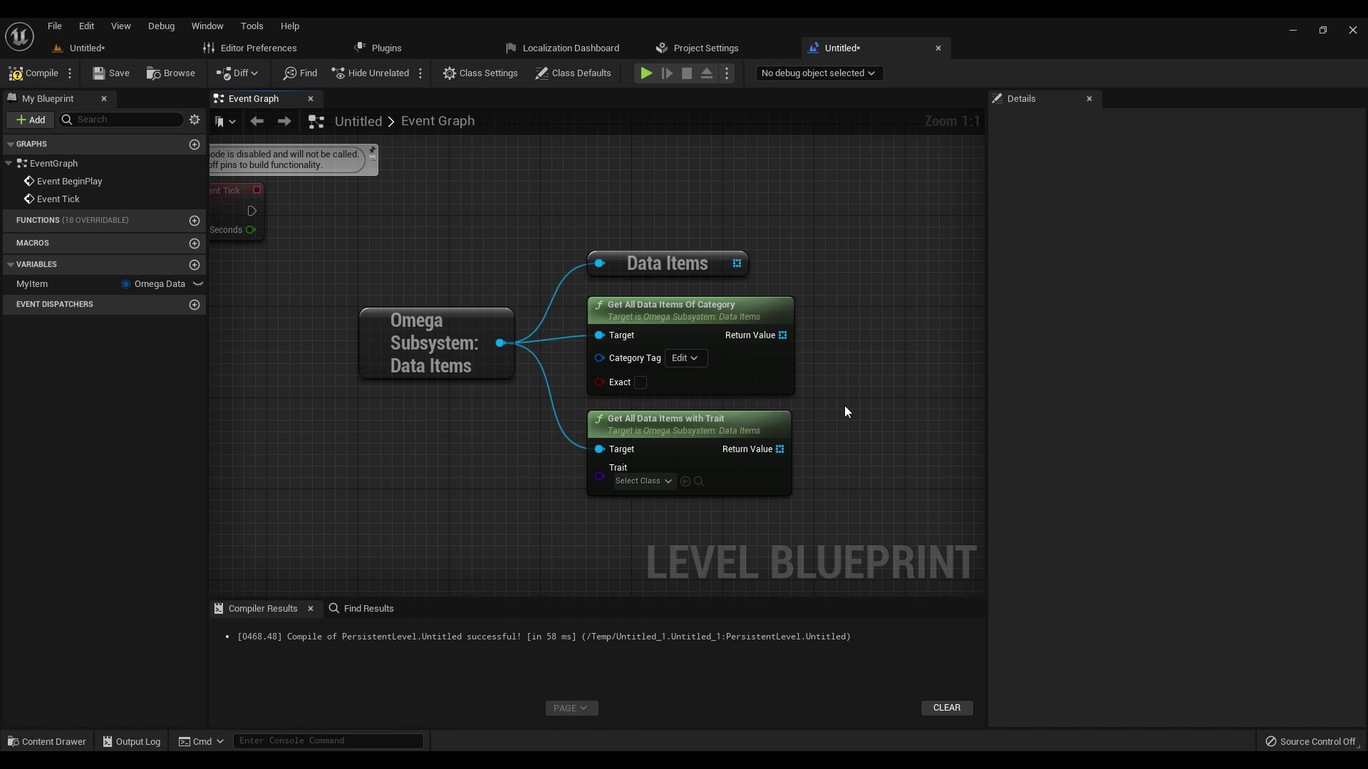
# Rearrange the three data item query nodes and the Omega Subsystem: Data Items node in the event graph
pyautogui.moveTo(871, 467); pyautogui.dragTo(420, 190)
pyautogui.click(526, 210)
pyautogui.moveTo(519, 448); pyautogui.dragTo(425, 453, button='right')
pyautogui.moveTo(781, 201); pyautogui.dragTo(619, 413)
pyautogui.moveTo(634, 413); pyautogui.dragTo(645, 391)
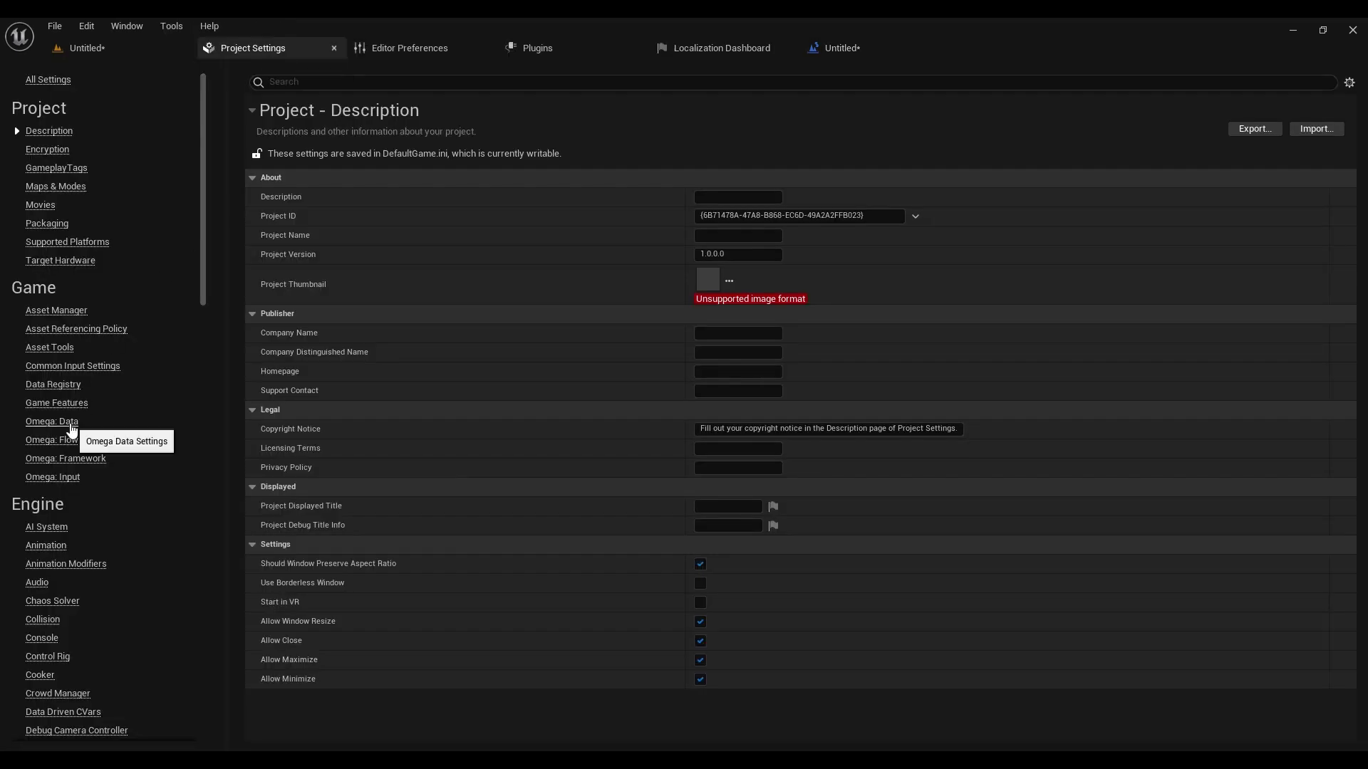
# Open the Omega: Data project settings and expand Data Item Scans Path to examine its entries
pyautogui.click(71, 426)
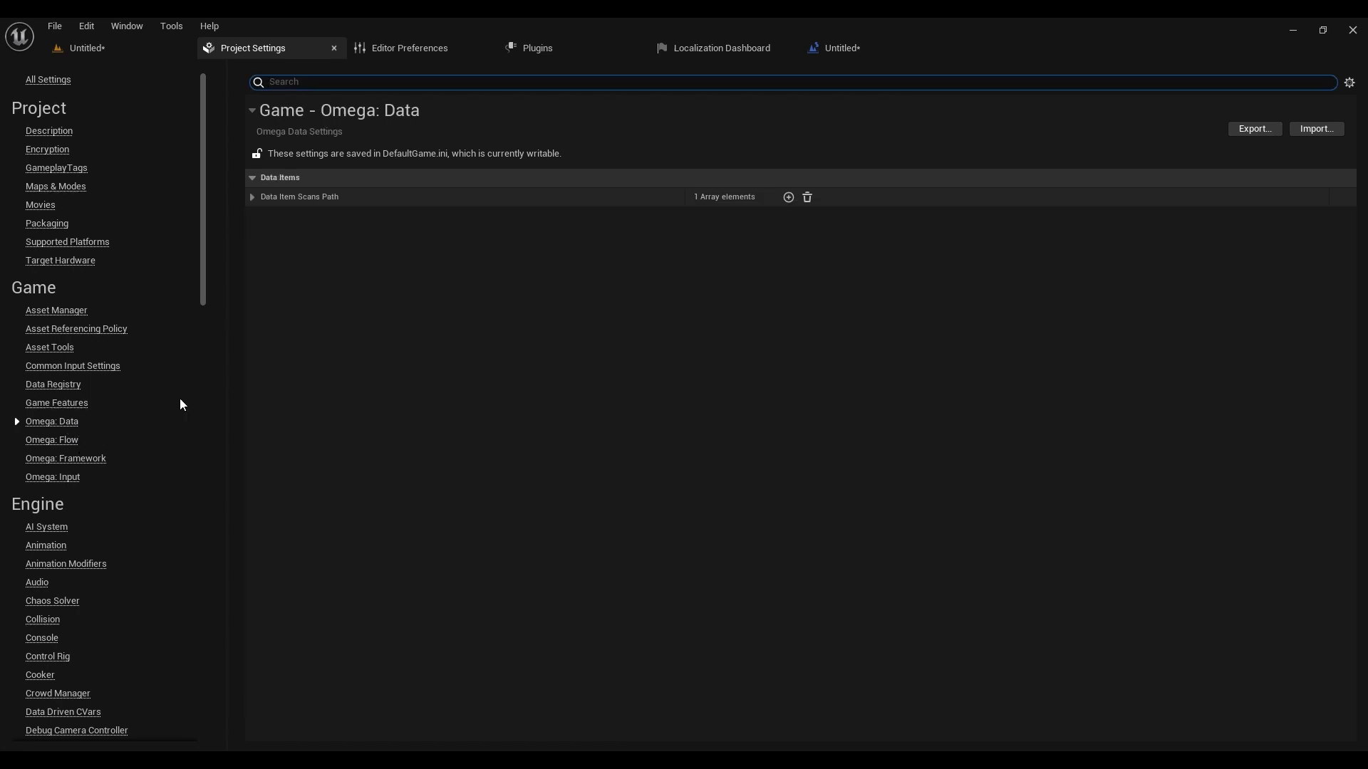
pyautogui.click(253, 196)
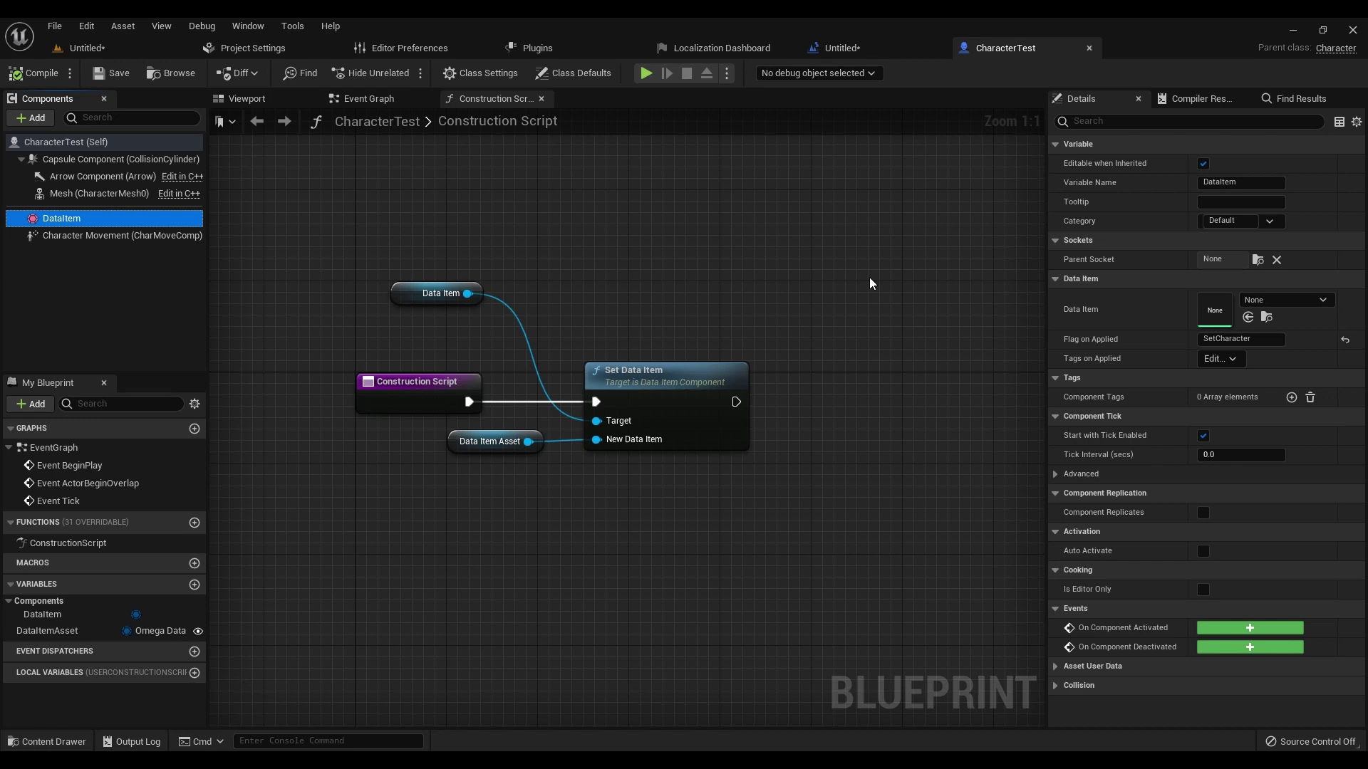
# Return to the level blueprint and search the Omega Subsystem: Data Items node's actions for "get acto"
pyautogui.click(884, 48)
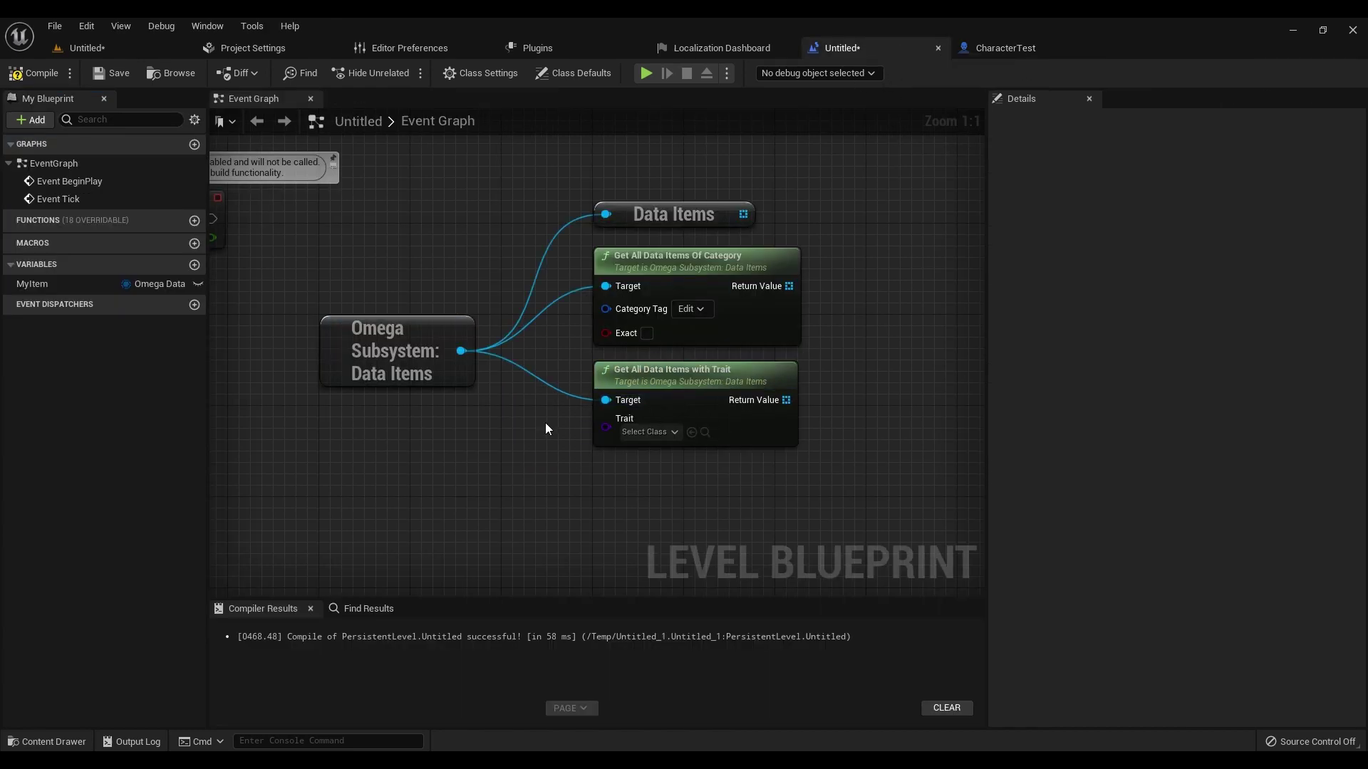
pyautogui.moveTo(456, 327); pyautogui.dragTo(586, 470)
pyautogui.write('get acto')
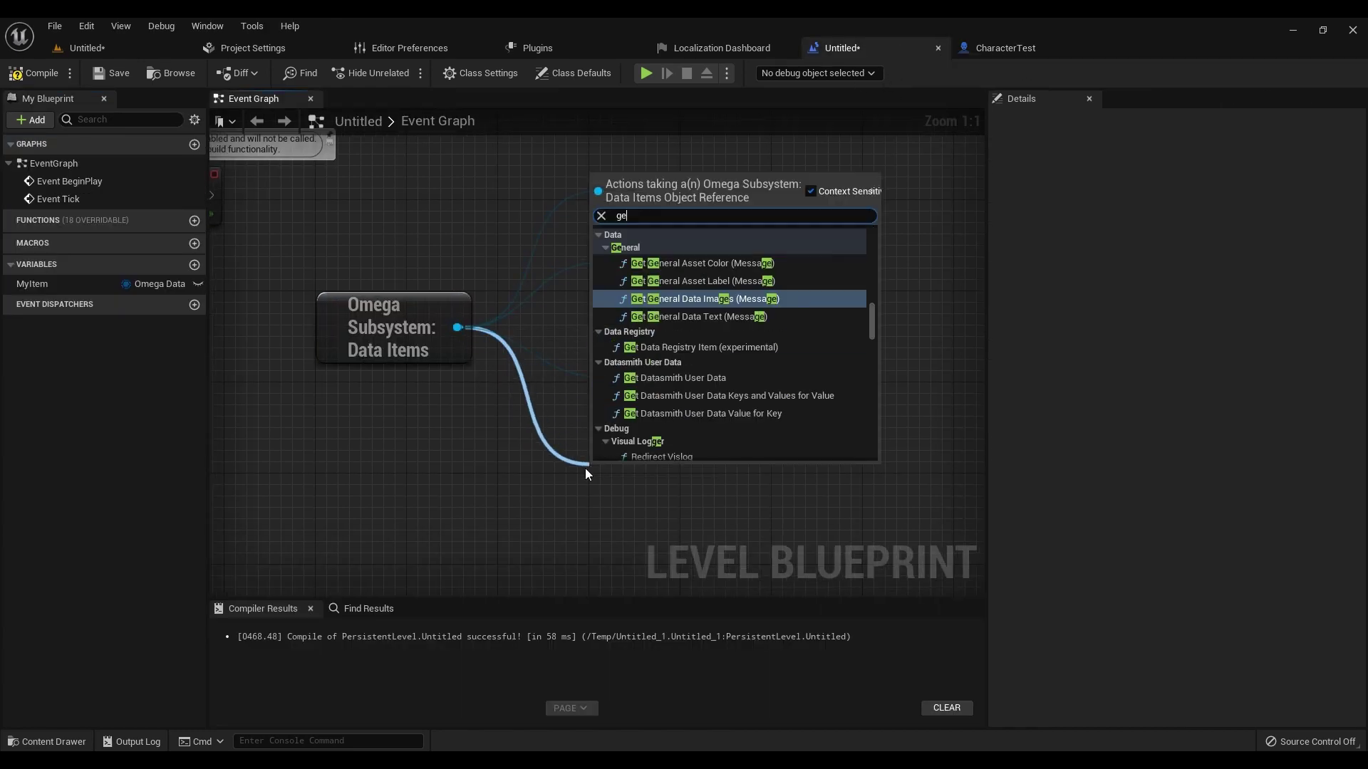